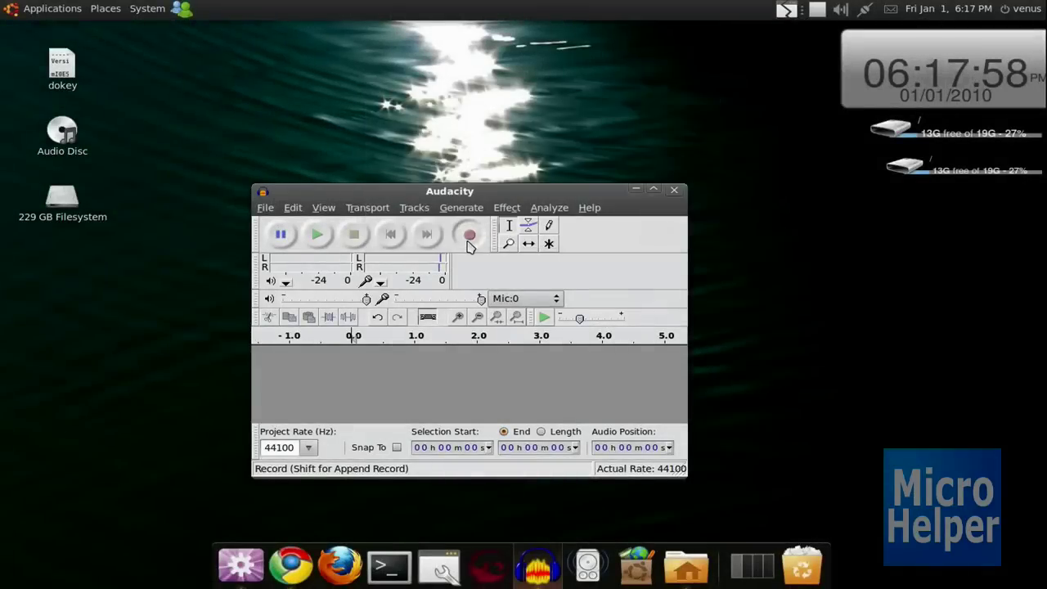
Minimize the Audacity window to reveal the bare desktop and its widgets
left_click(637, 191)
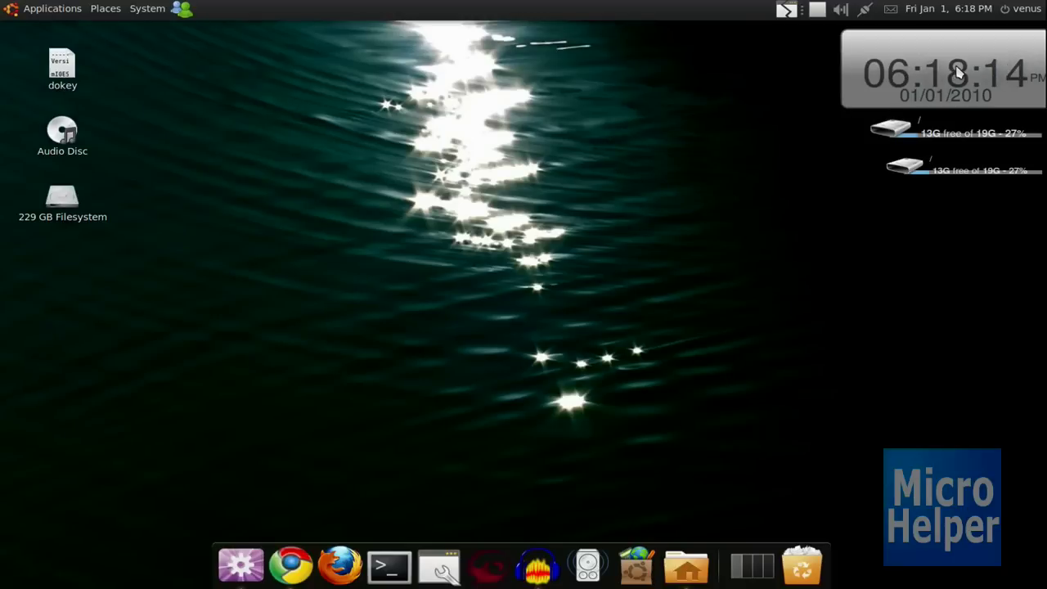
Shift the clock slightly left and place one disk-usage readout directly beneath it
left_click_drag(957, 69, 942, 67)
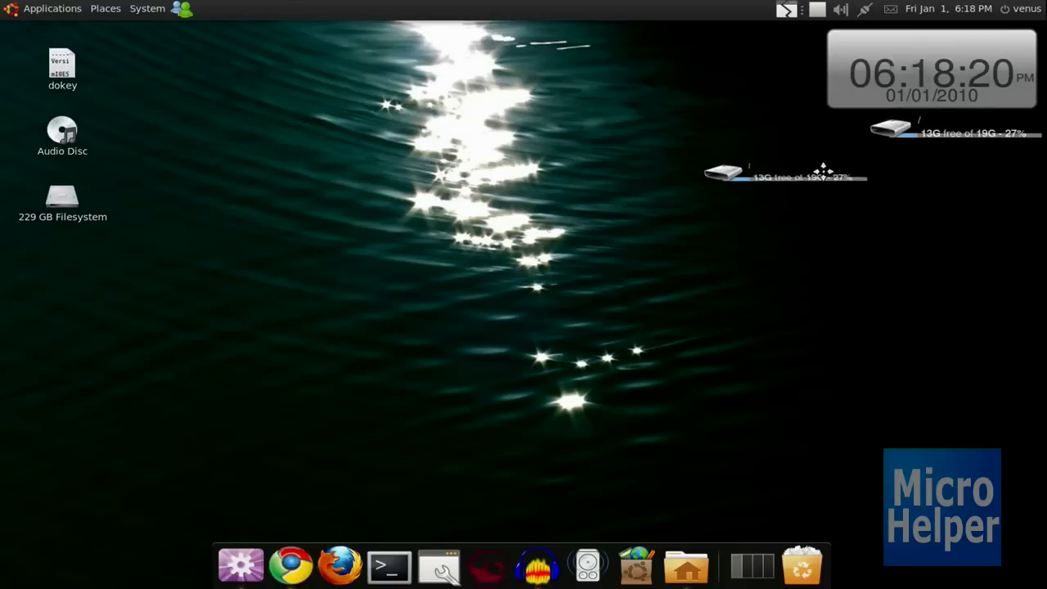
left_click_drag(880, 144, 860, 182)
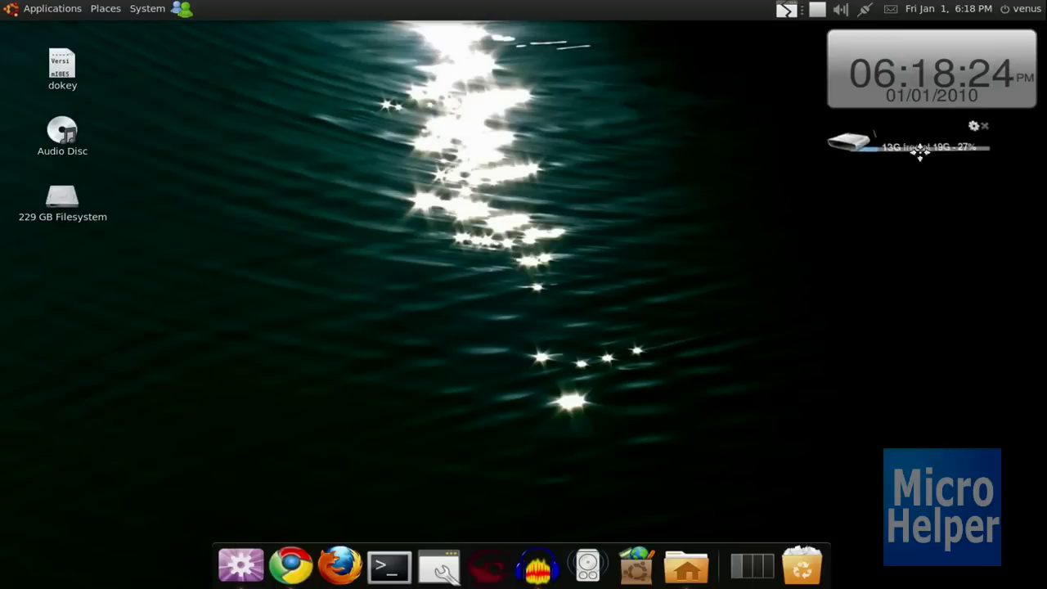
left_click_drag(940, 76, 941, 73)
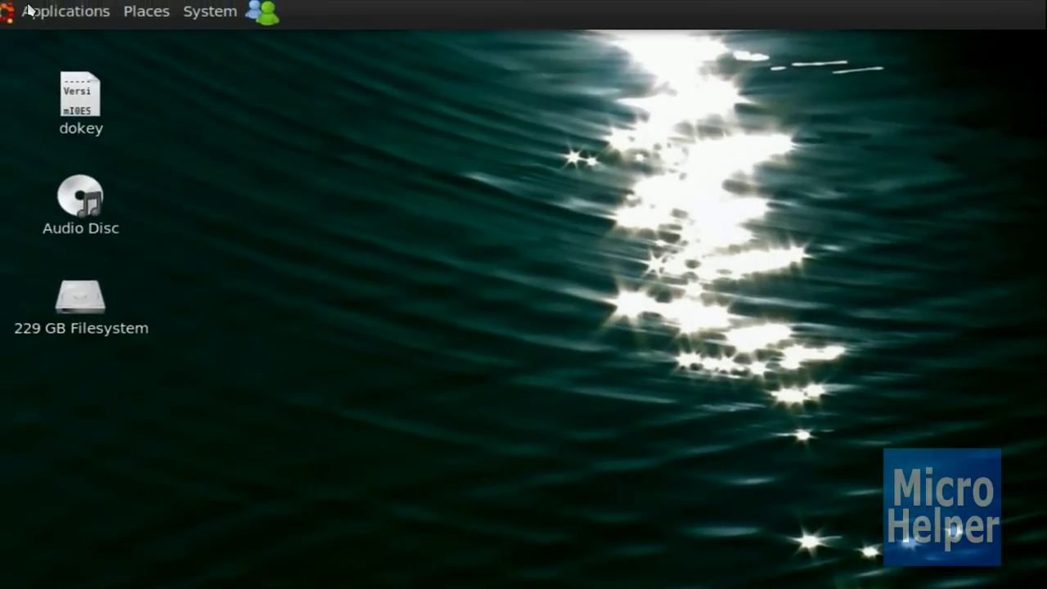
Search Ubuntu Software Center for 'screenlets' and open the Screenlets package details
left_click(33, 10)
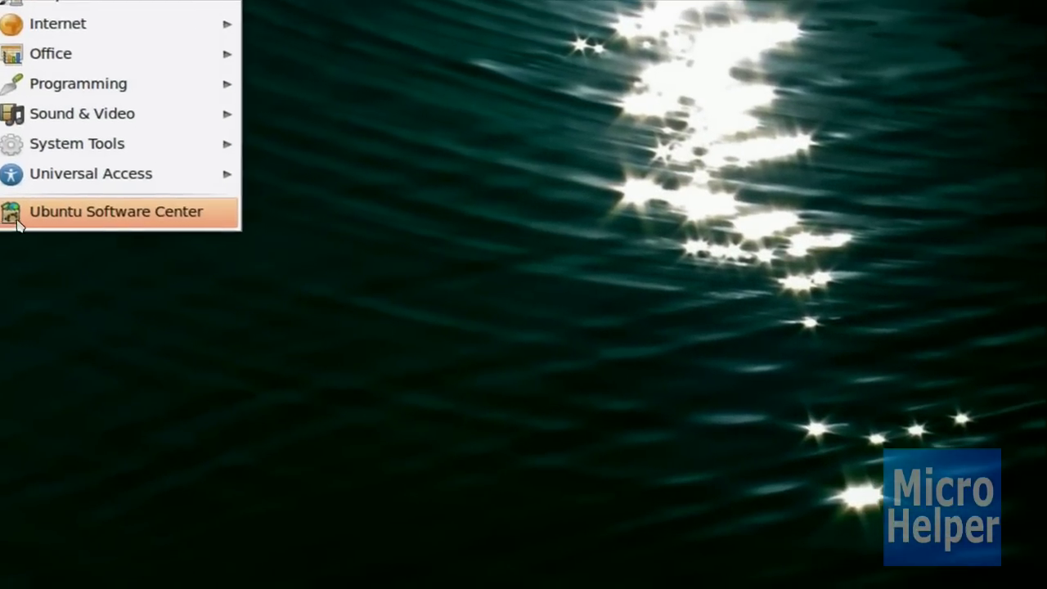
left_click(17, 222)
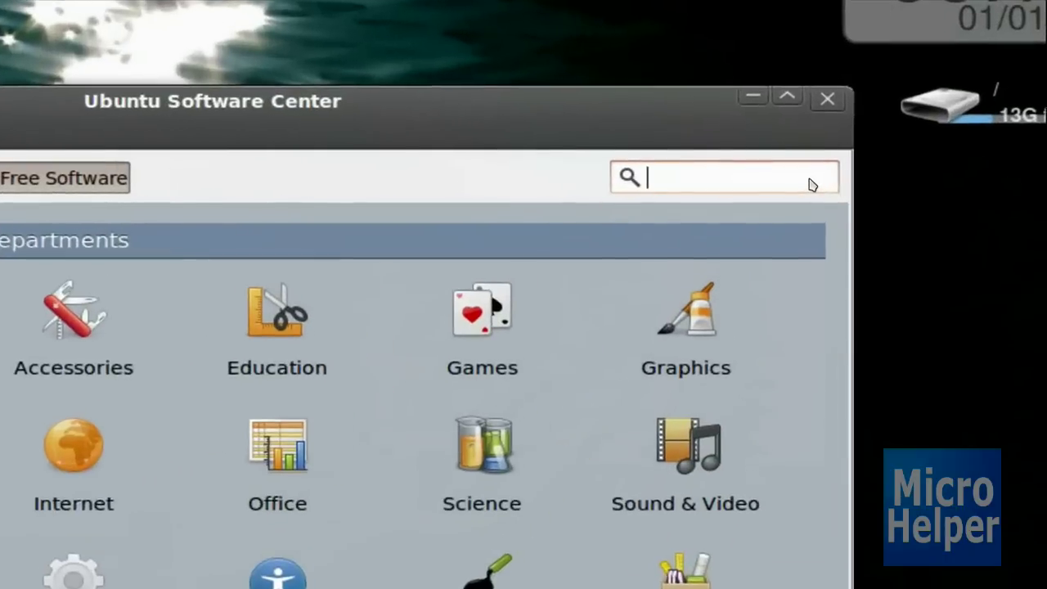
type("c")
key("BackSpace")
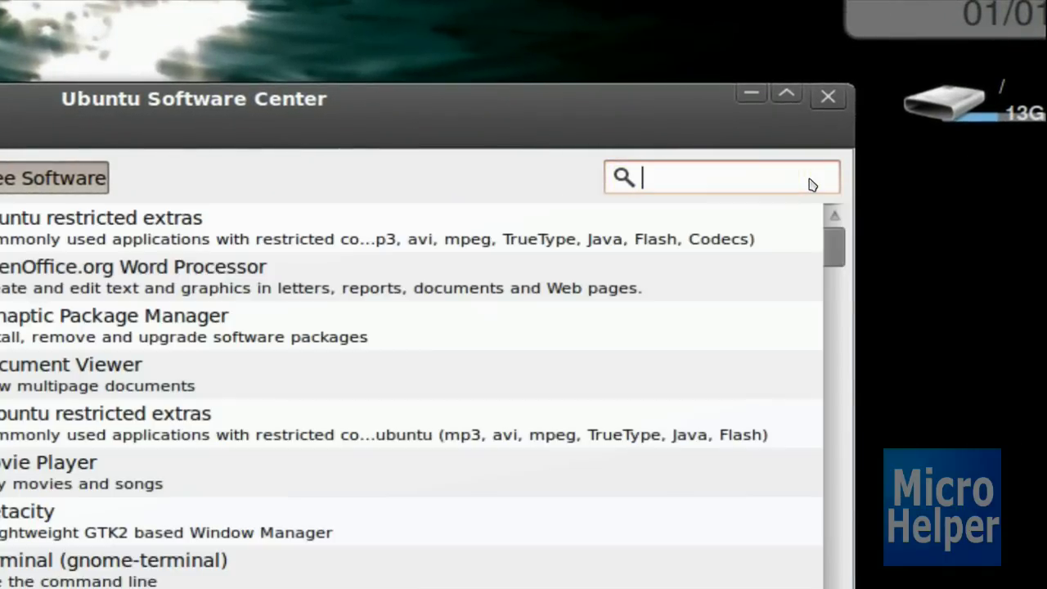
type("creenl")
type("cr")
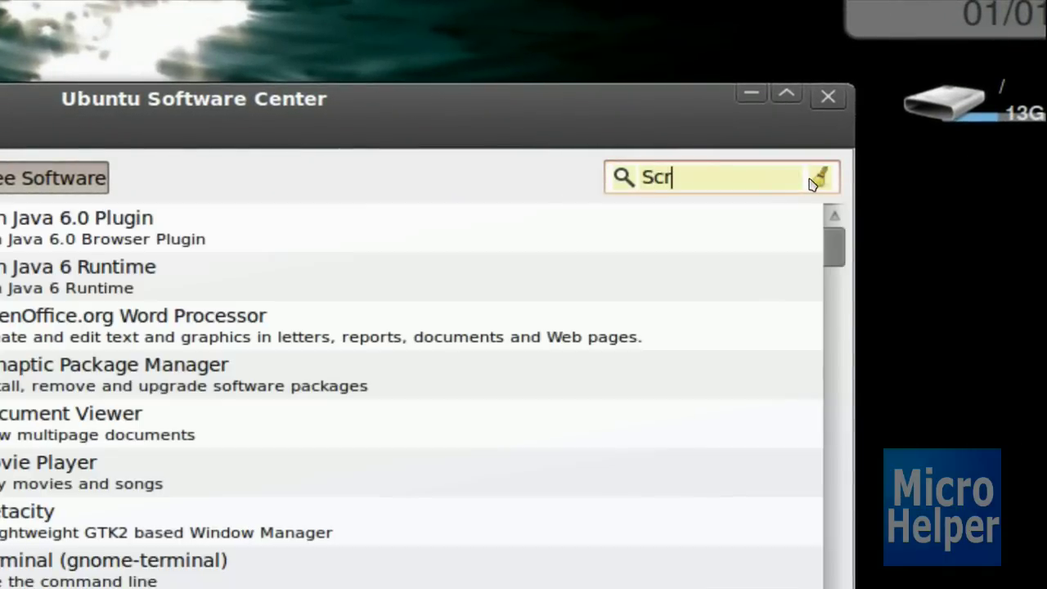
type("eenlets")
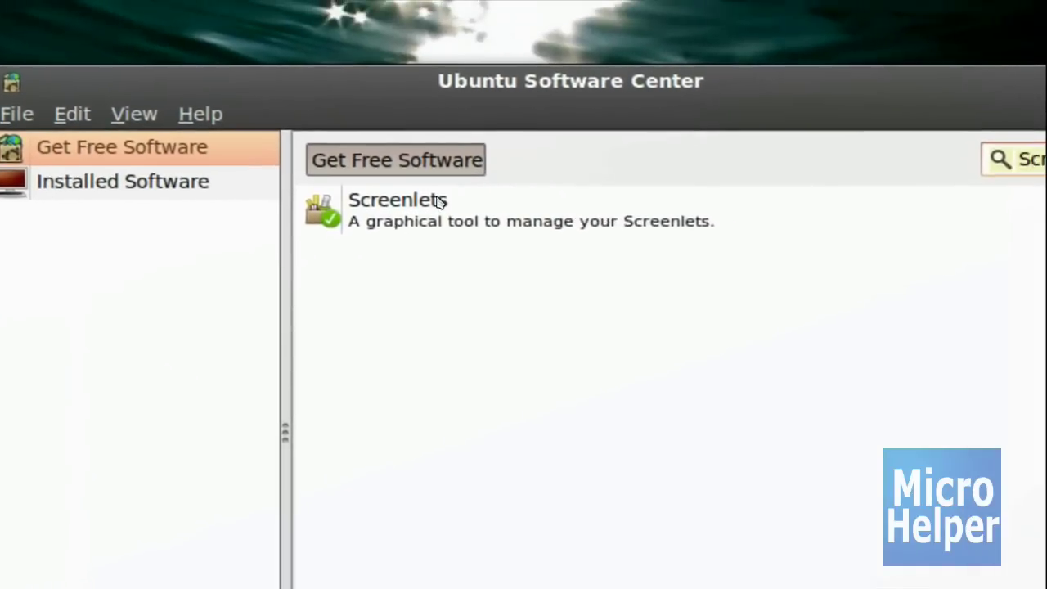
double_click(515, 206)
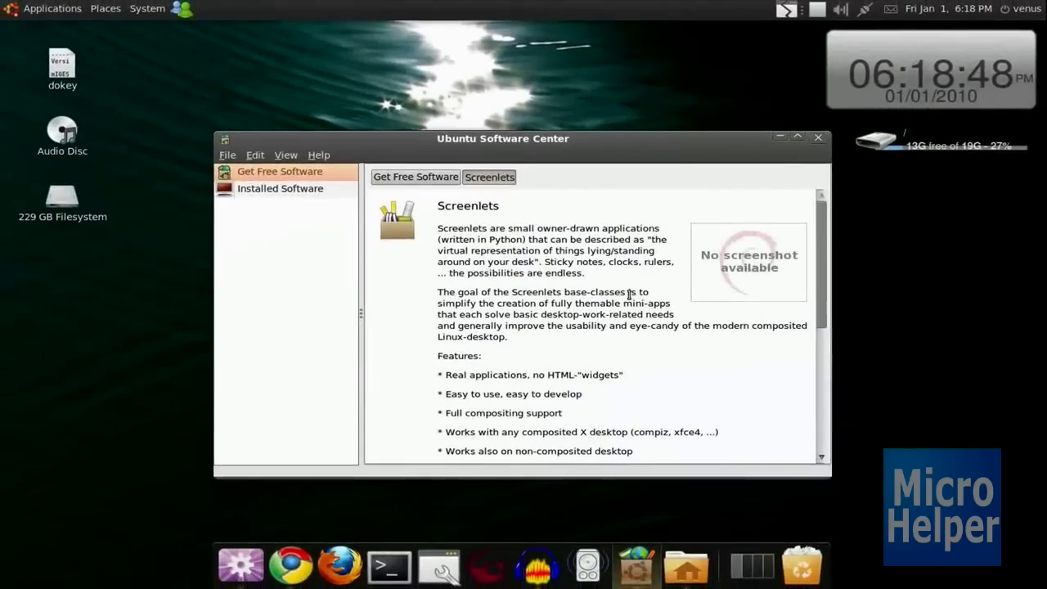
Close Software Center and launch Screenlets from the Accessories menu
left_click(818, 137)
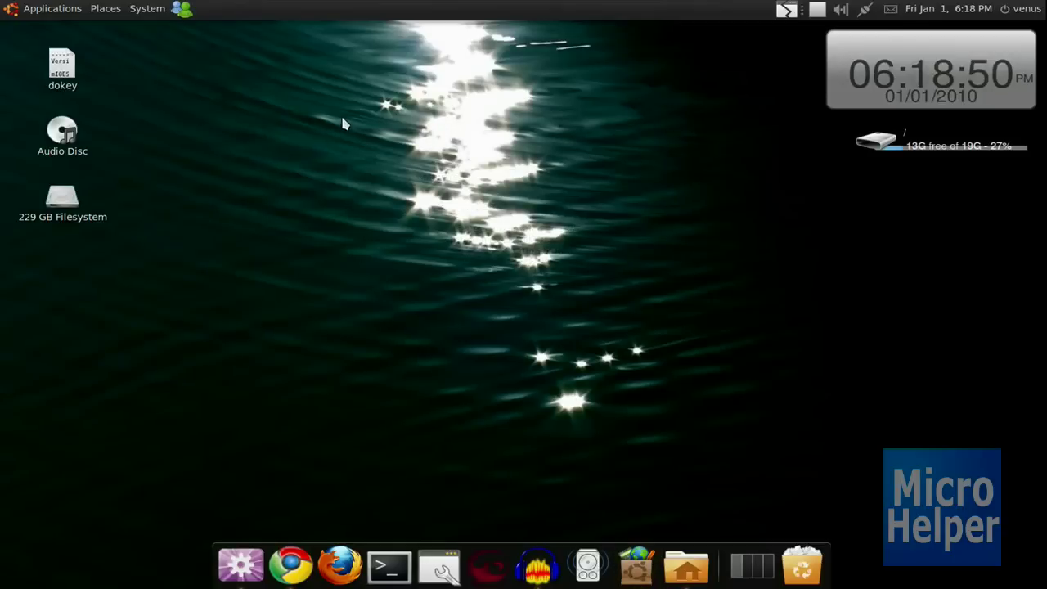
left_click(50, 12)
mouse_move(52, 31)
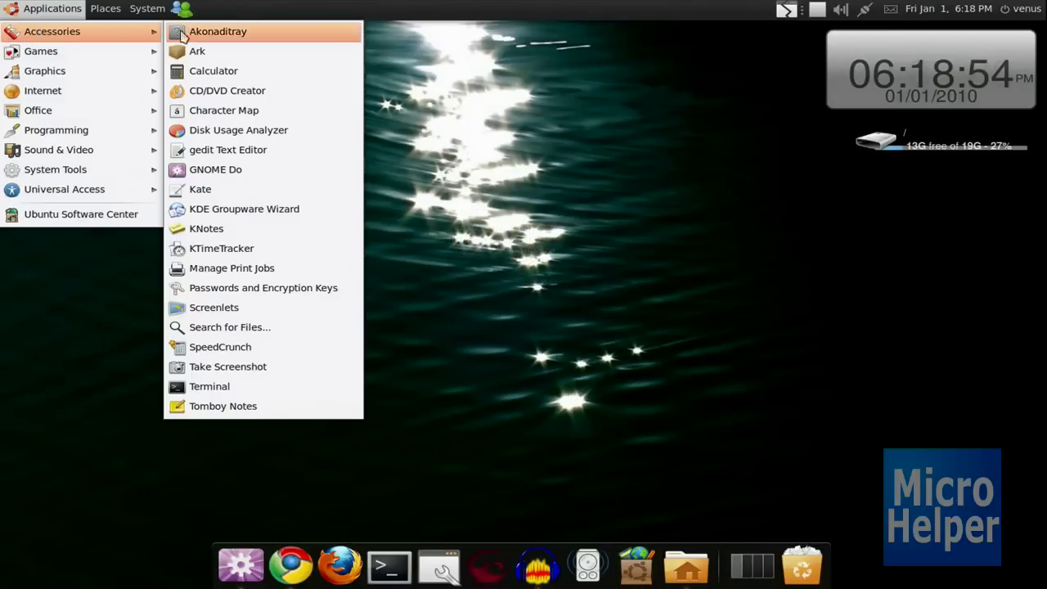
left_click(220, 313)
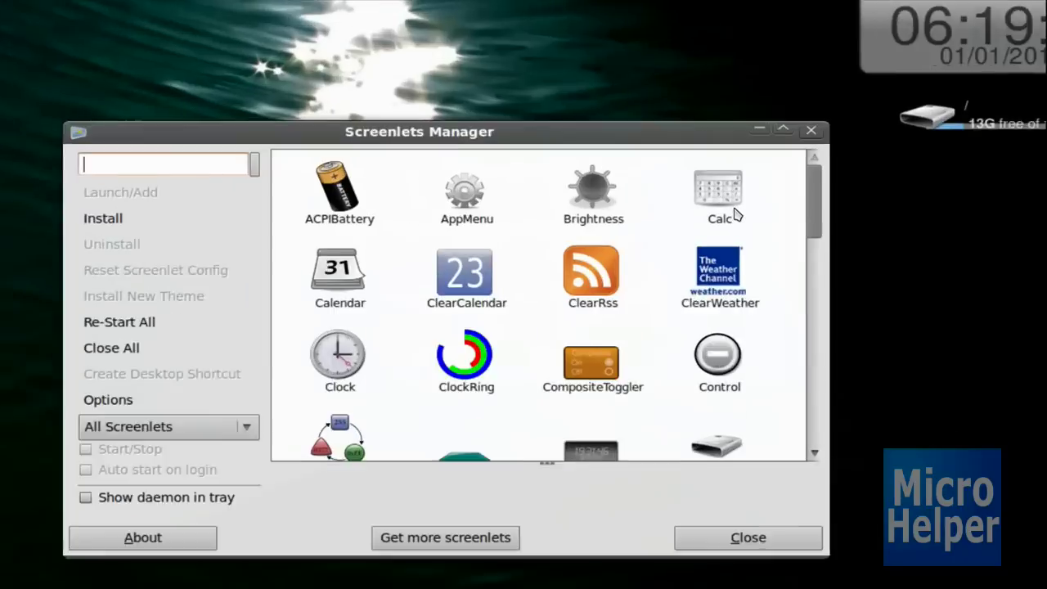
Scroll through the screenlet catalogue down to the last entries
scroll(751, 227, "down", 1)
scroll(751, 227, "down", 1)
scroll(701, 274, "down", 1)
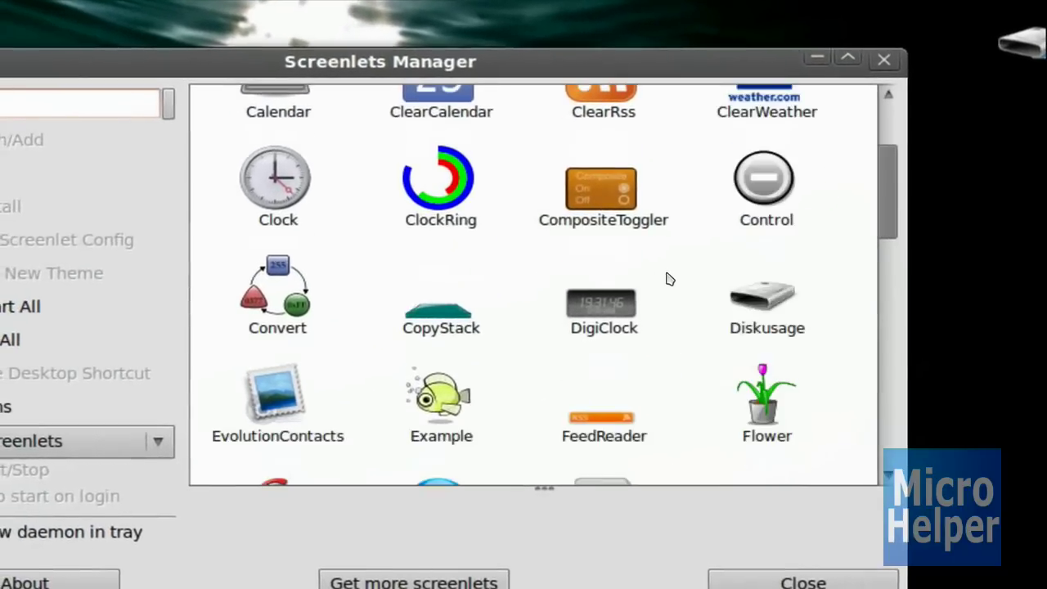
scroll(551, 303, "down", 1)
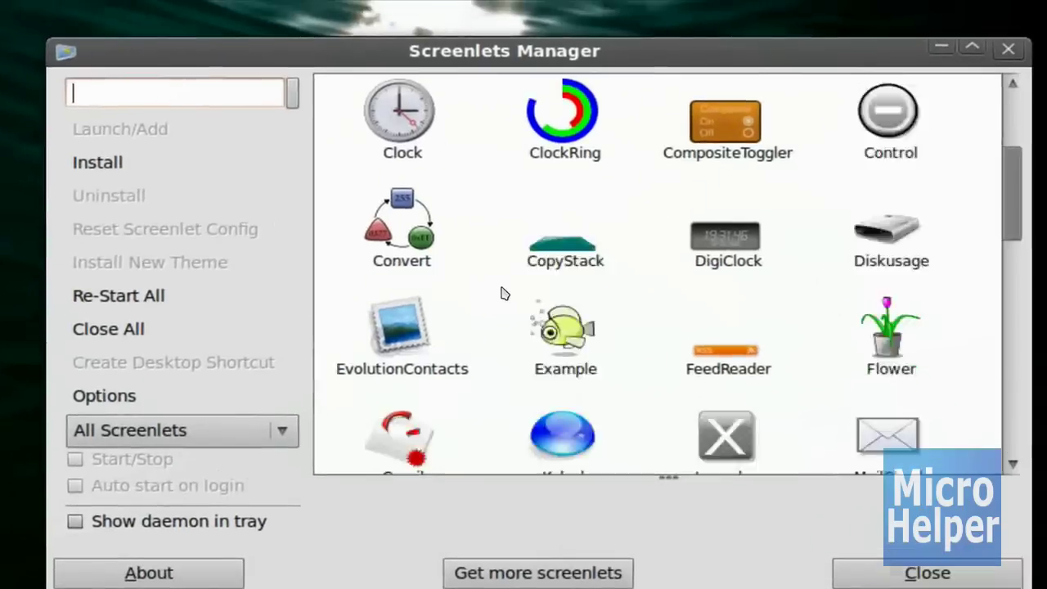
scroll(551, 303, "down", 1)
scroll(550, 302, "down", 1)
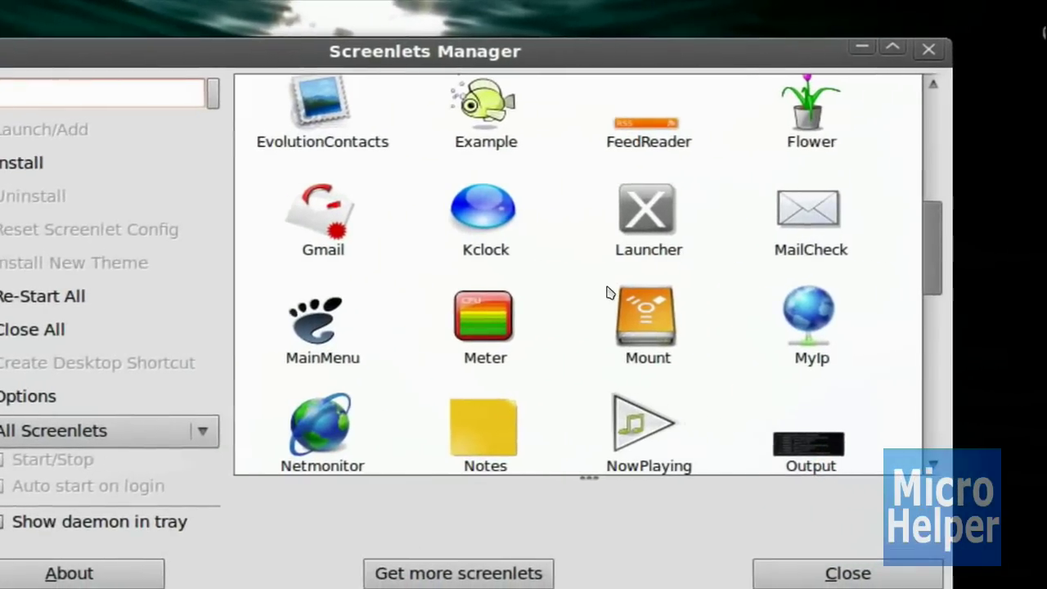
scroll(573, 319, "down", 2)
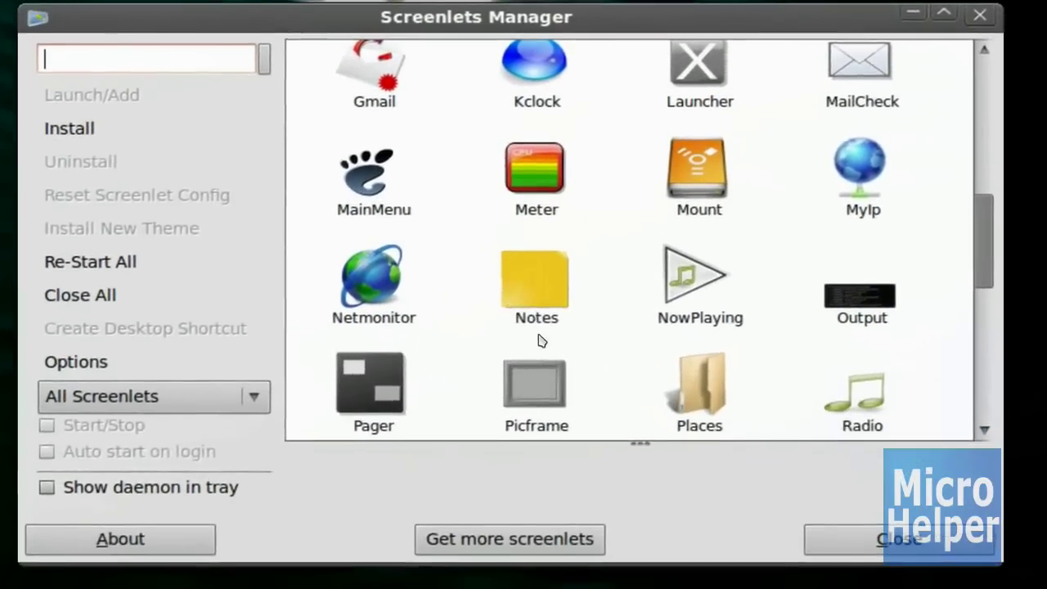
scroll(564, 324, "down", 1)
scroll(495, 335, "down", 1)
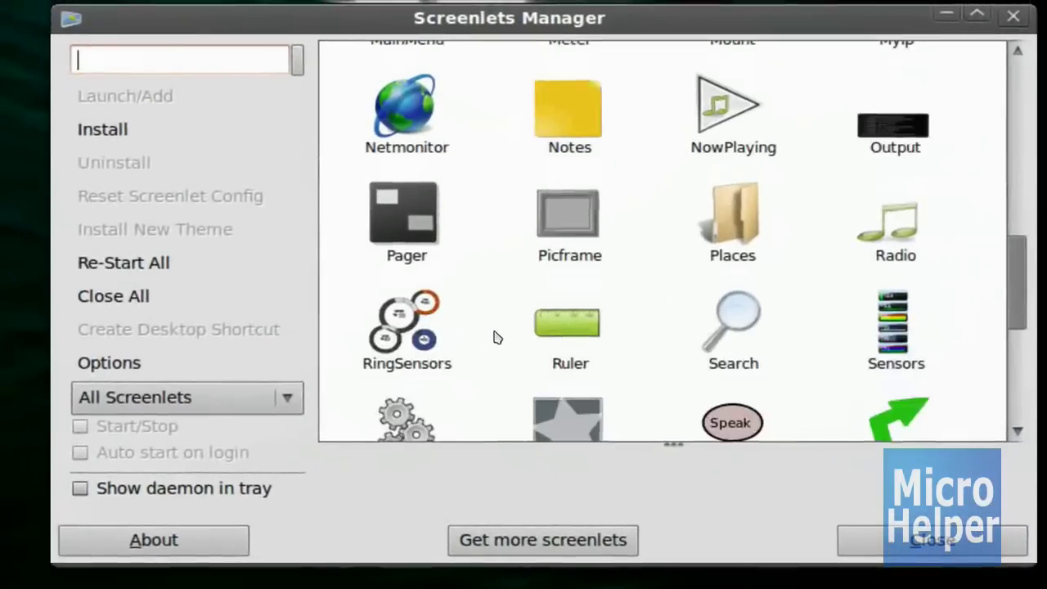
scroll(495, 335, "down", 1)
scroll(495, 336, "down", 1)
scroll(572, 336, "down", 2)
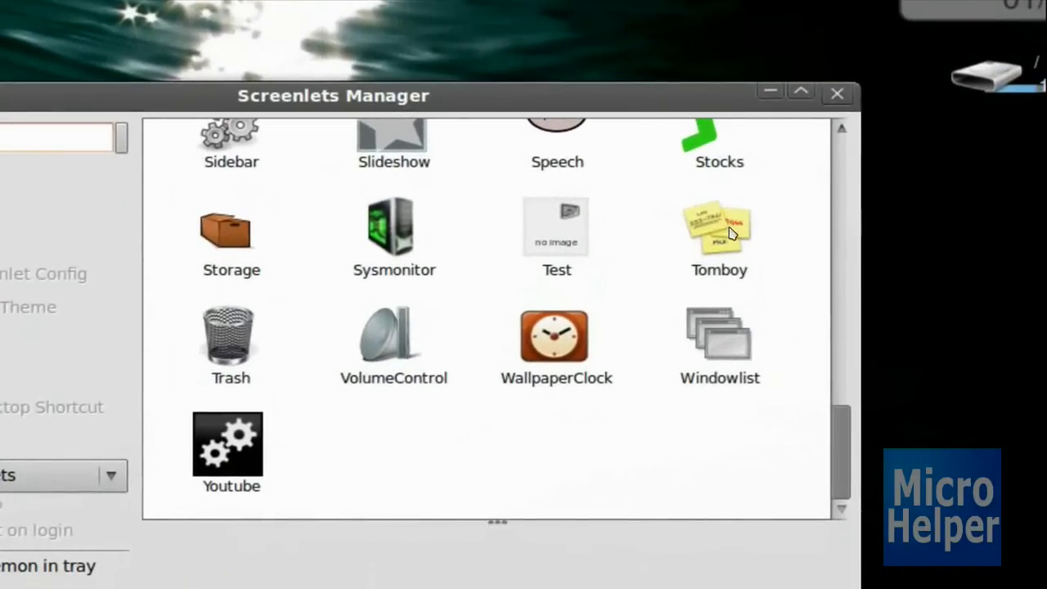
Start the Tomboy notes screenlet and place it at the top centre of the desktop
double_click(710, 232)
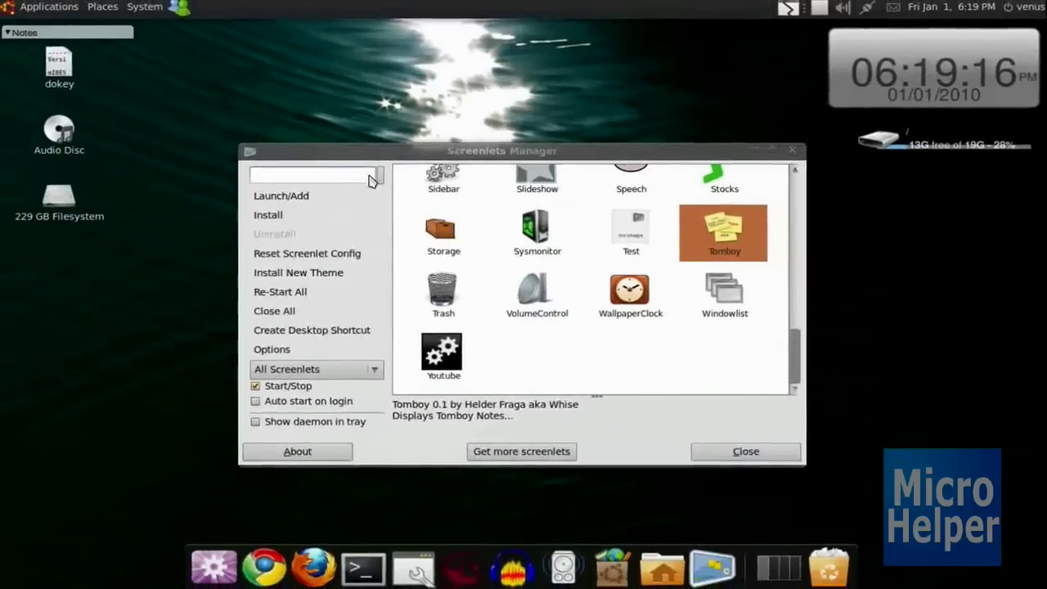
left_click_drag(62, 71, 438, 59)
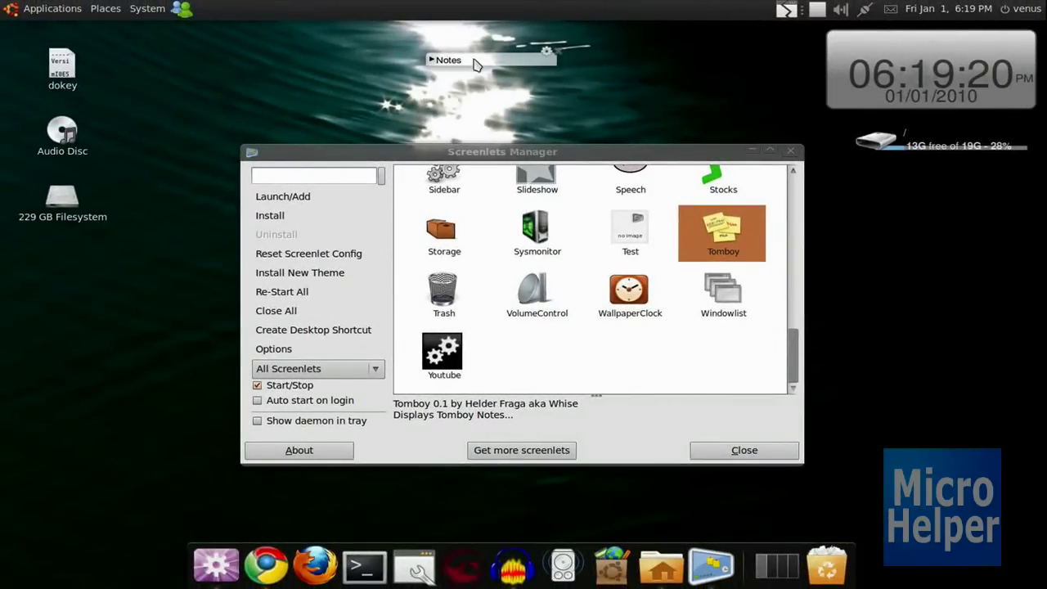
left_click_drag(504, 56, 524, 60)
Create a trial note, nudge the clock right, then close the note windows
right_click(500, 67)
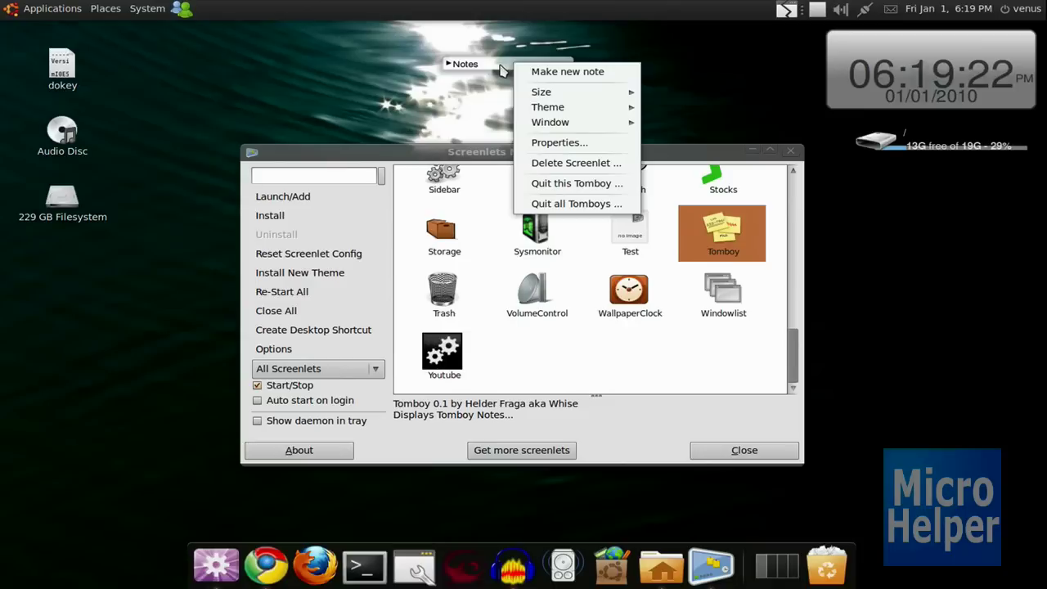
left_click(499, 75)
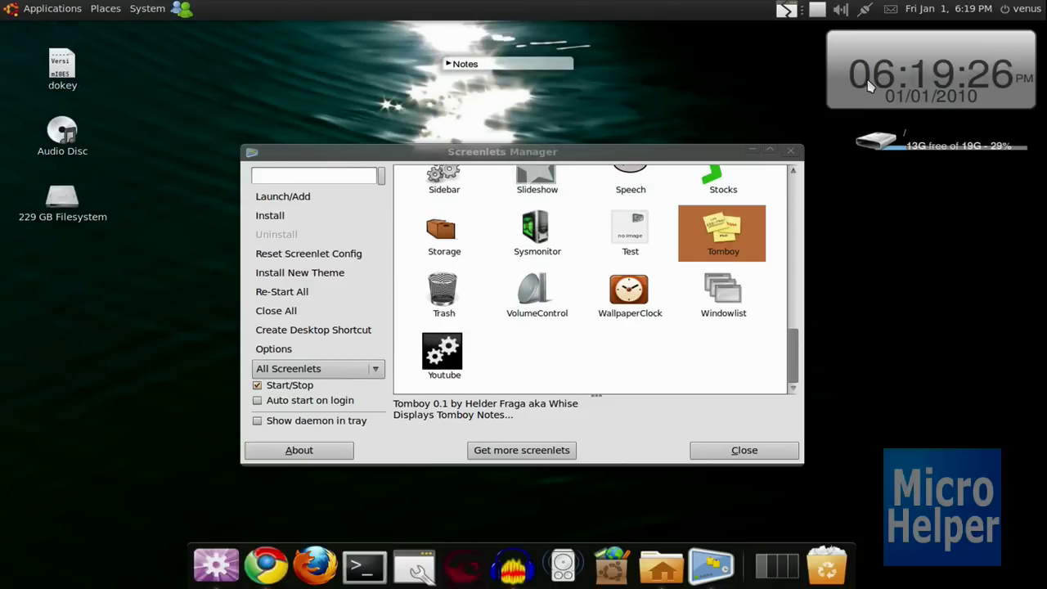
left_click_drag(869, 85, 886, 88)
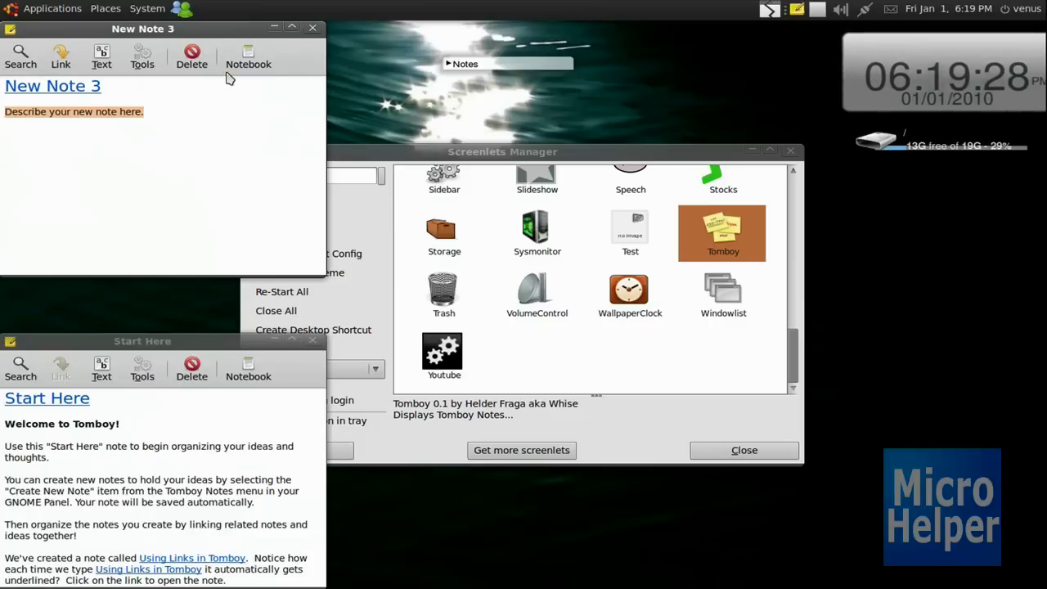
left_click_drag(230, 37, 389, 110)
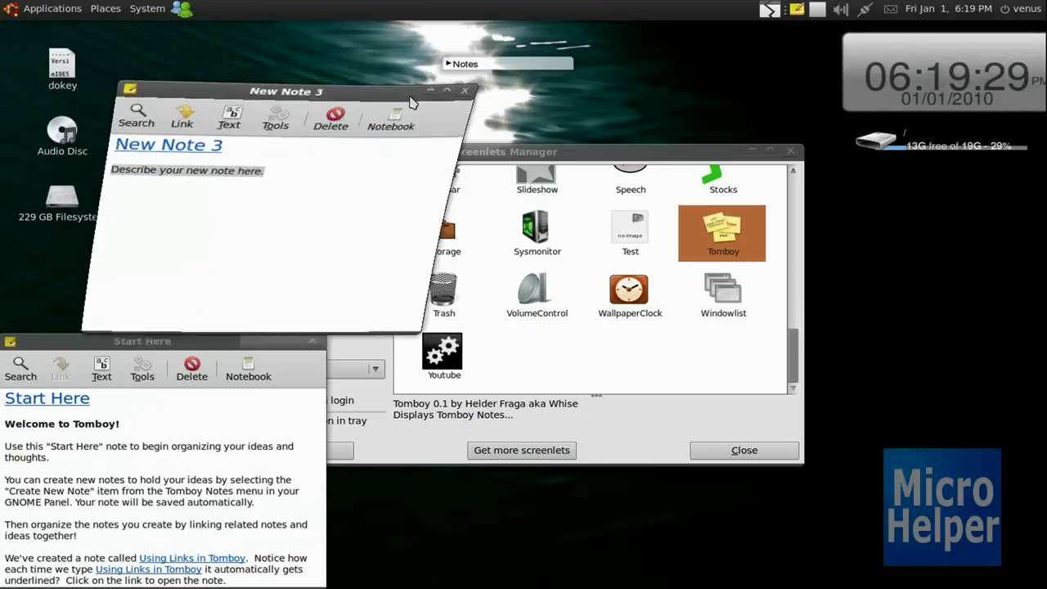
left_click(313, 340)
left_click(473, 101)
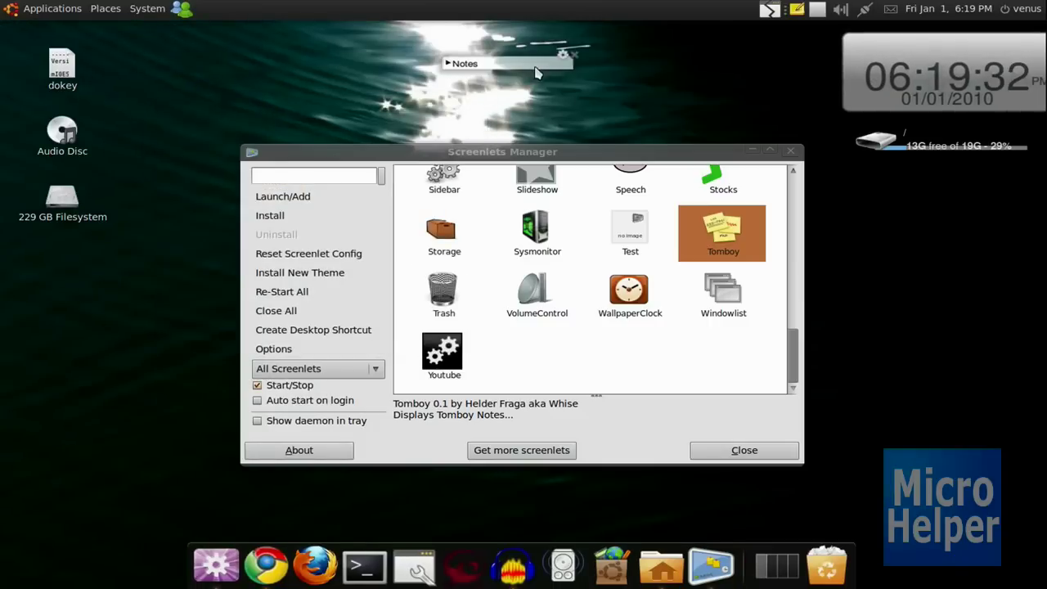
Add the Trash screenlet and place it below the disk-usage meter
left_click(689, 344)
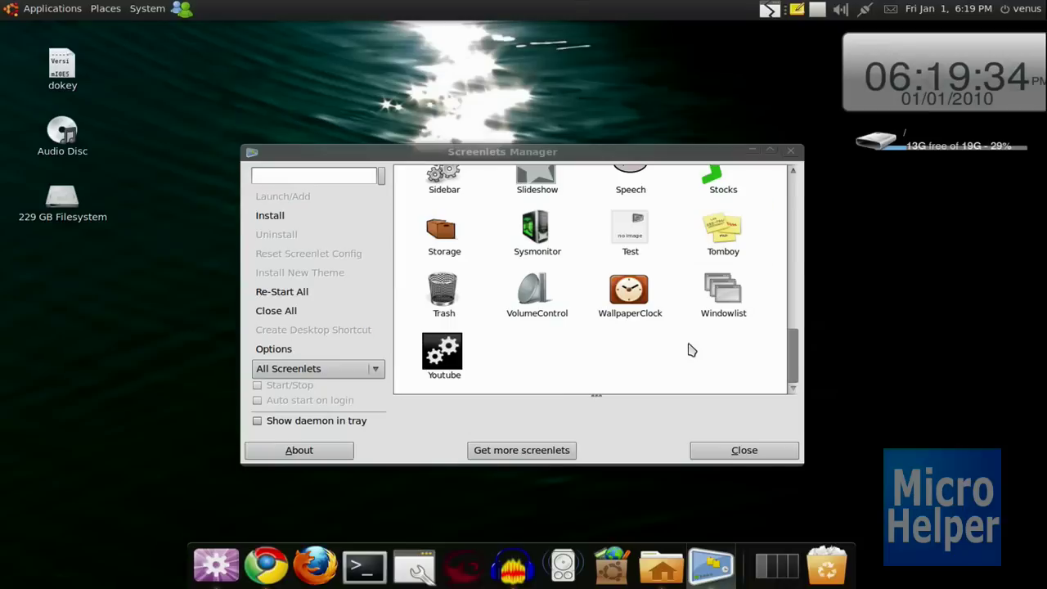
scroll(512, 309, "up", 2)
scroll(491, 303, "down", 2)
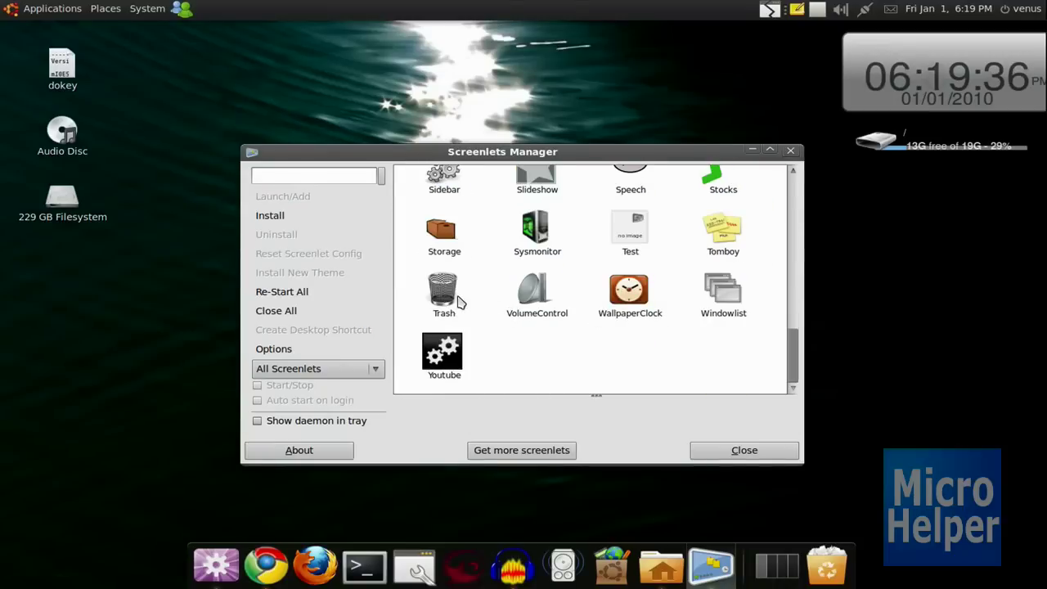
left_click(455, 301)
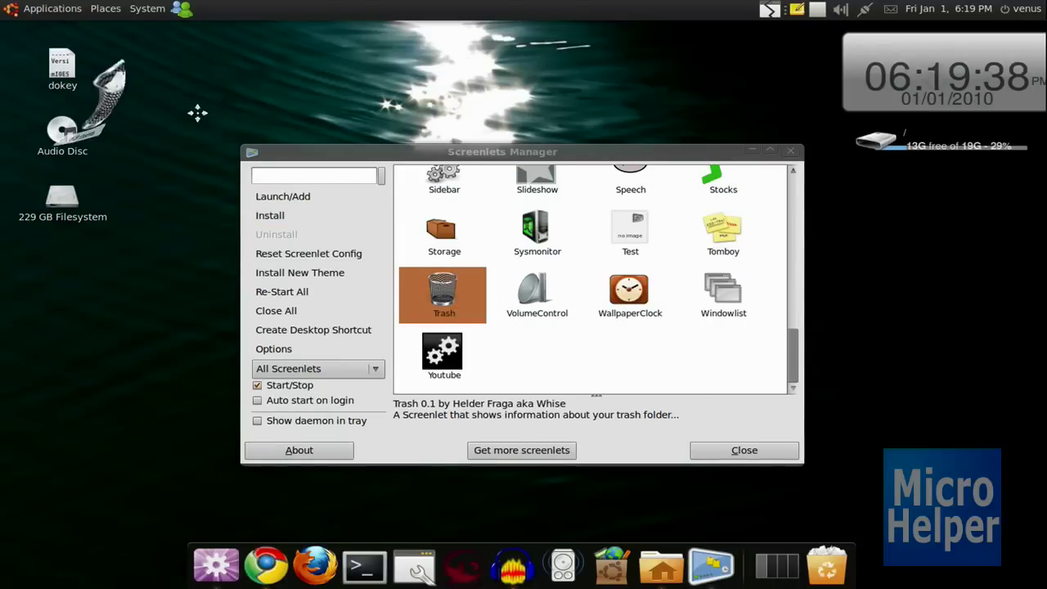
mouse_move(603, 110)
left_mouse_down()
mouse_move(661, 192)
mouse_move(861, 193)
mouse_move(874, 214)
left_mouse_up()
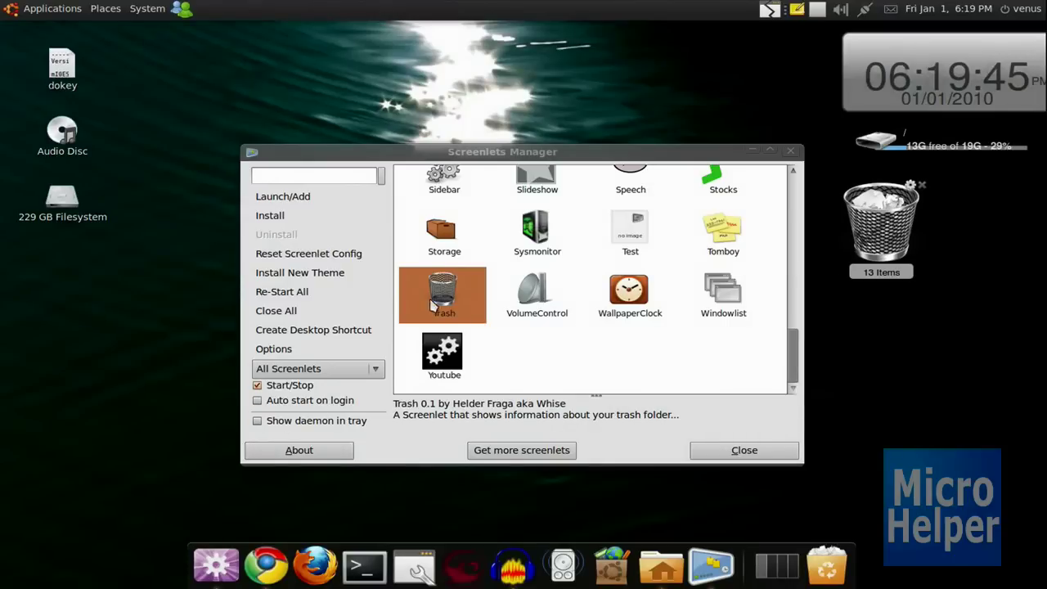
Create a VolumeControl desktop shortcut, then reselect Trash in the list
left_click(536, 294)
left_click(314, 330)
left_click(431, 307)
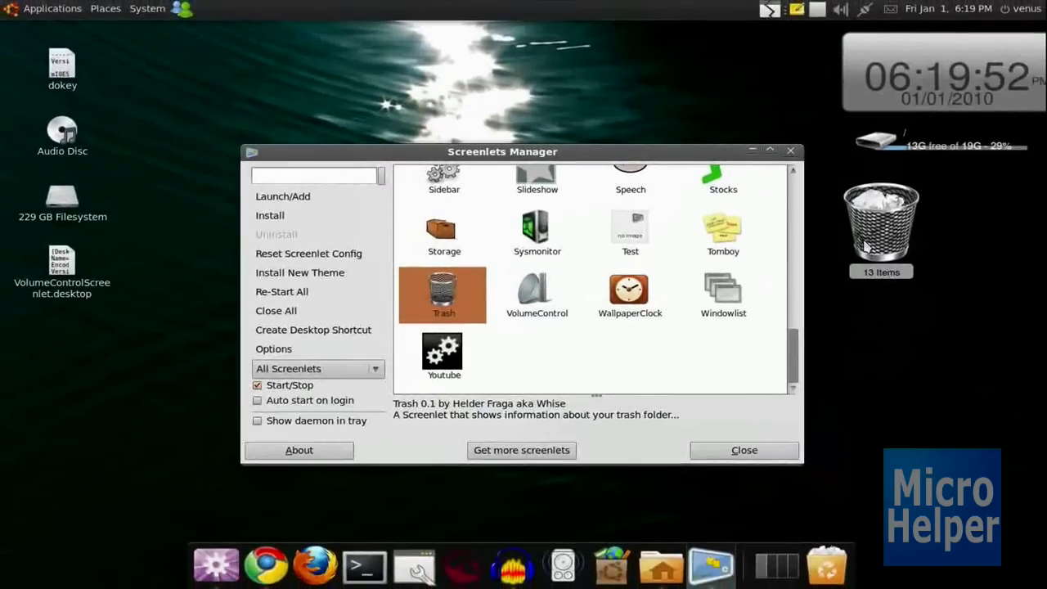
scroll(536, 246, "up", 5)
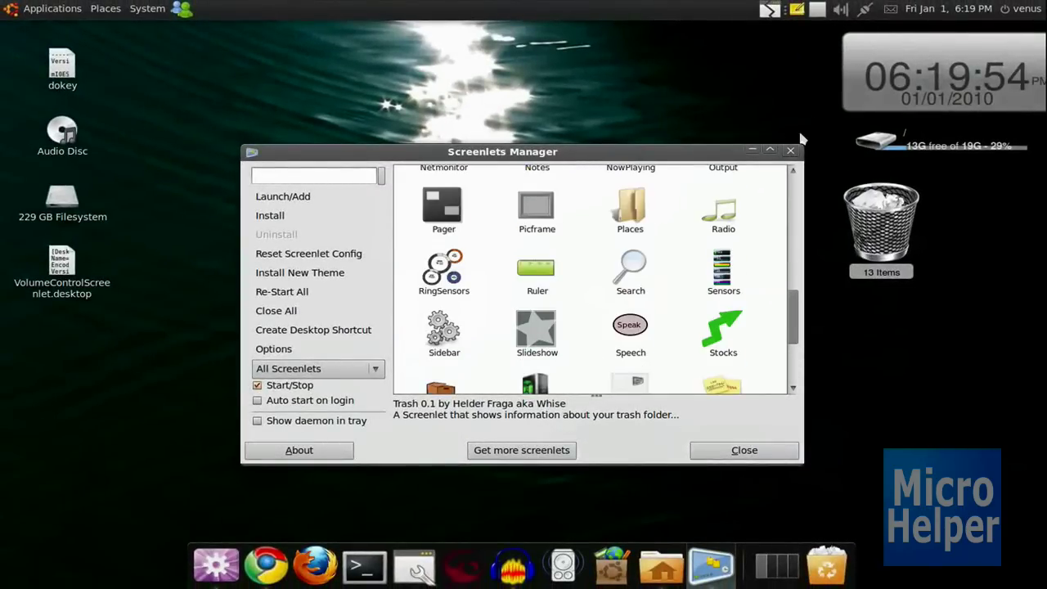
scroll(789, 350, "down", 2)
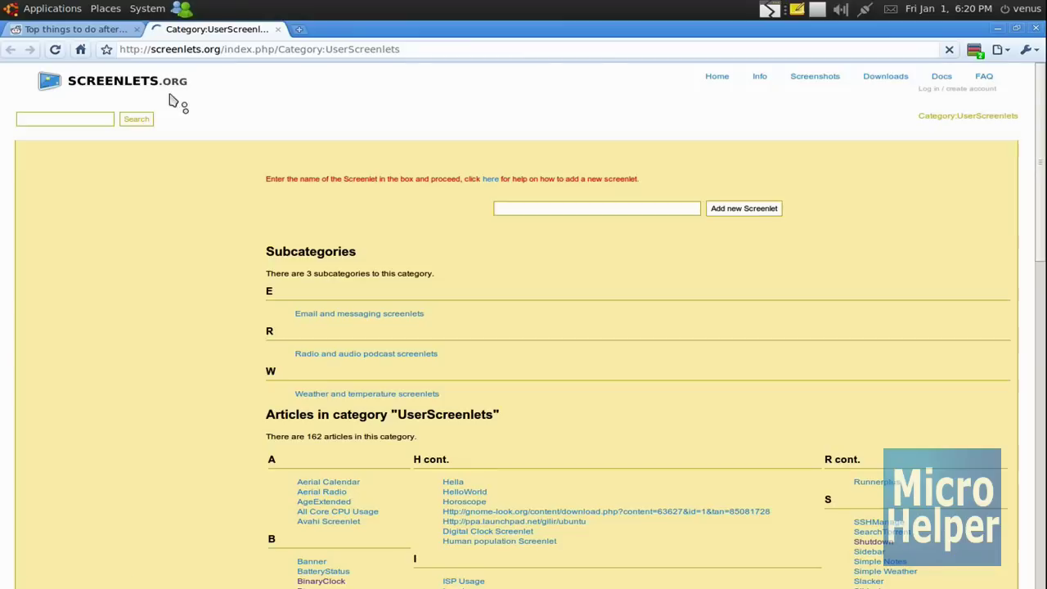
Follow Aerial Calendar's screenlets.org download link and start the download on gnome-look.org
scroll(360, 242, "down", 3)
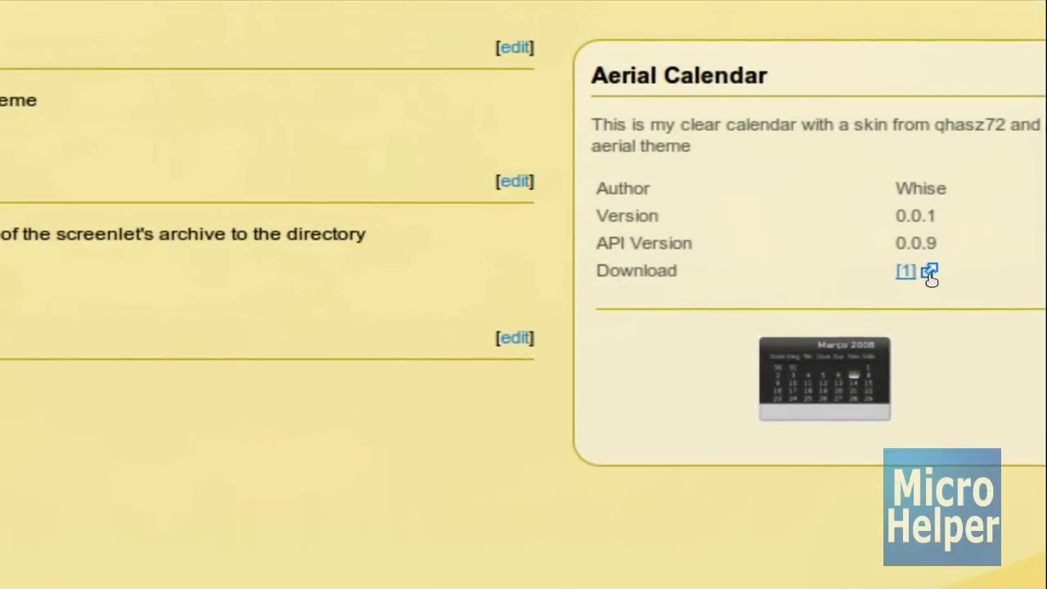
left_click(930, 276)
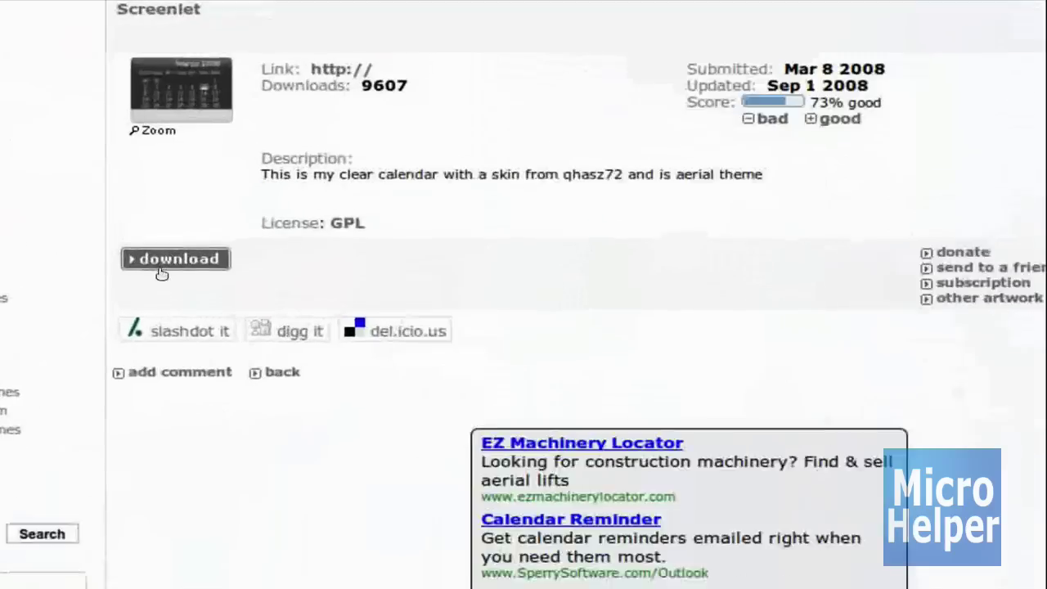
left_click(161, 273)
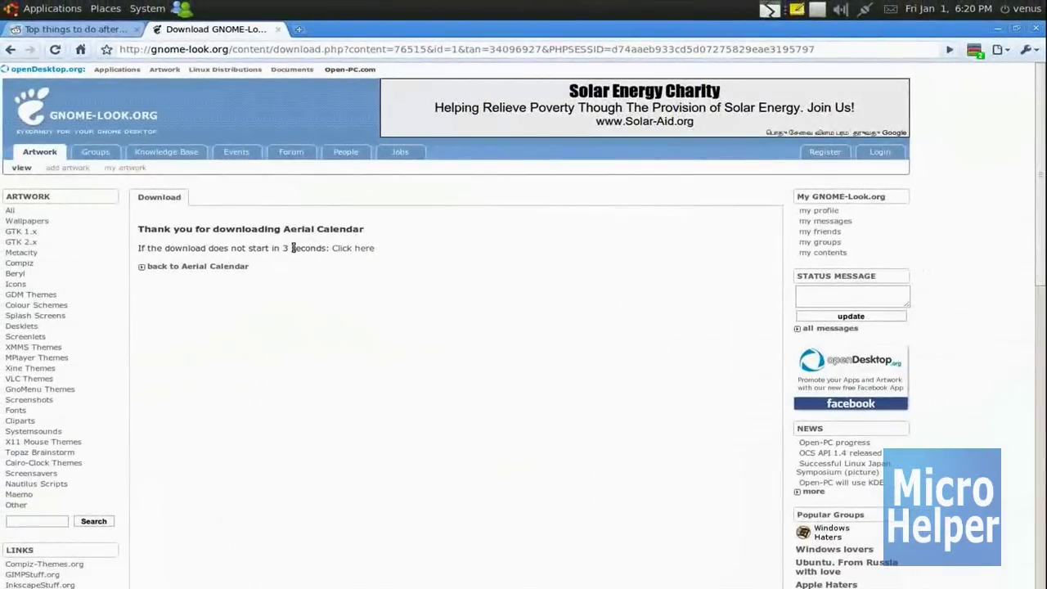
Save the Aerial Calendar archive to the Desktop and minimize Chrome to show the desktop
left_click(366, 246)
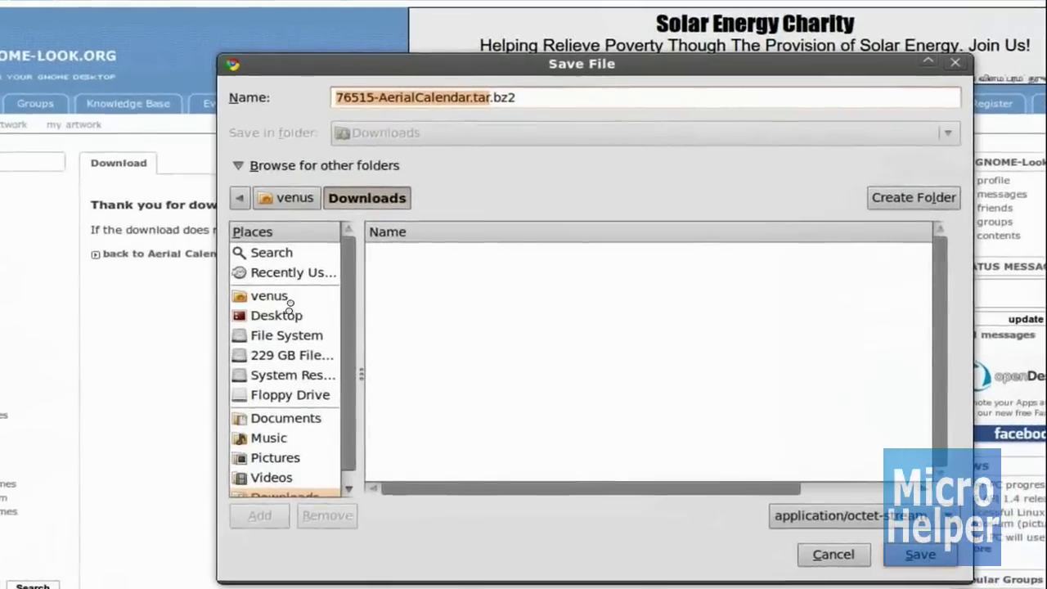
left_click(282, 313)
left_click(767, 479)
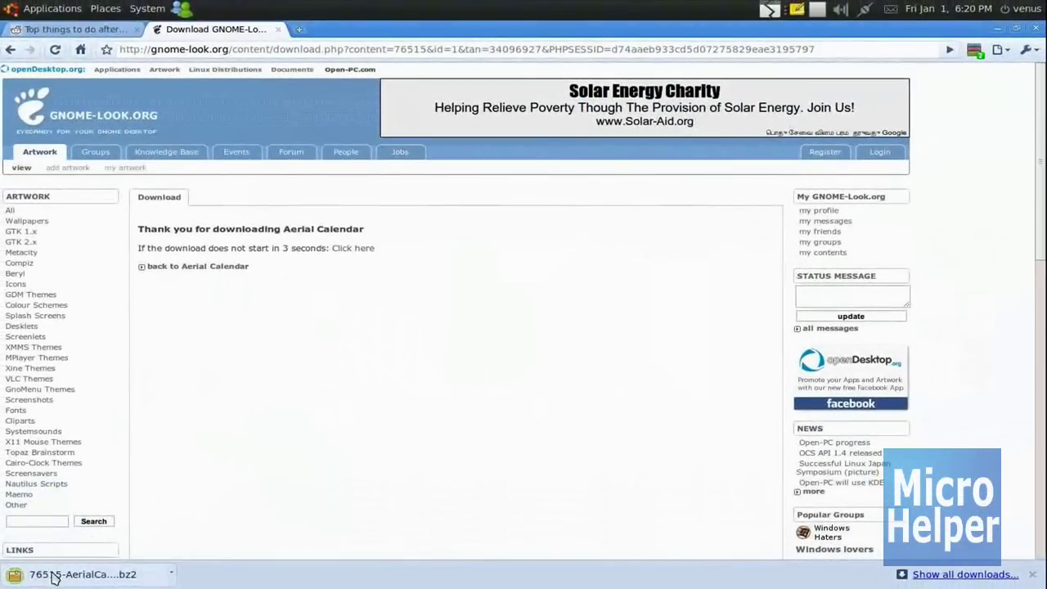
mouse_move(595, 564)
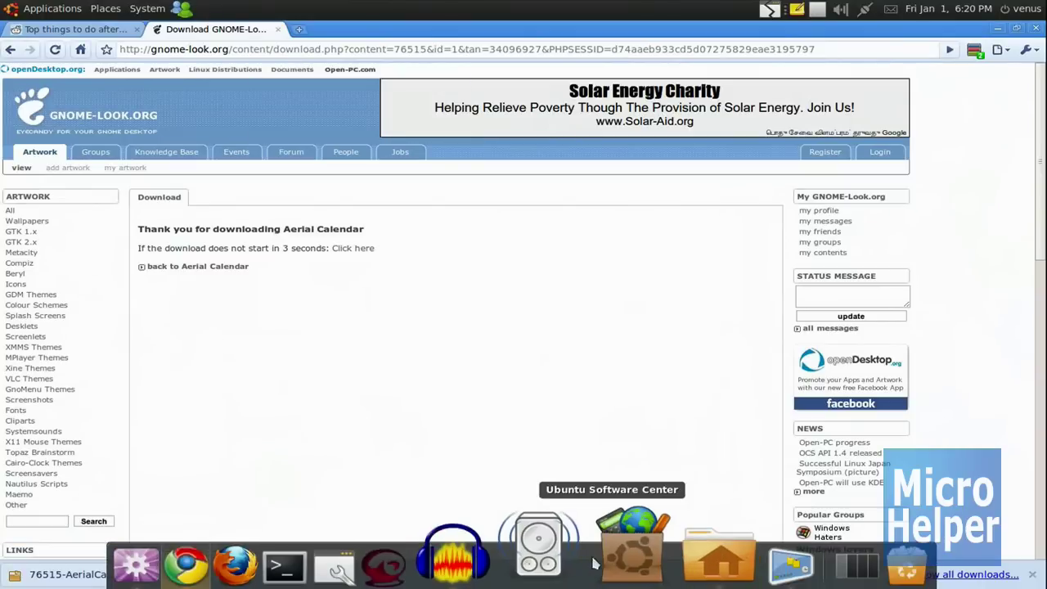
left_click(705, 551)
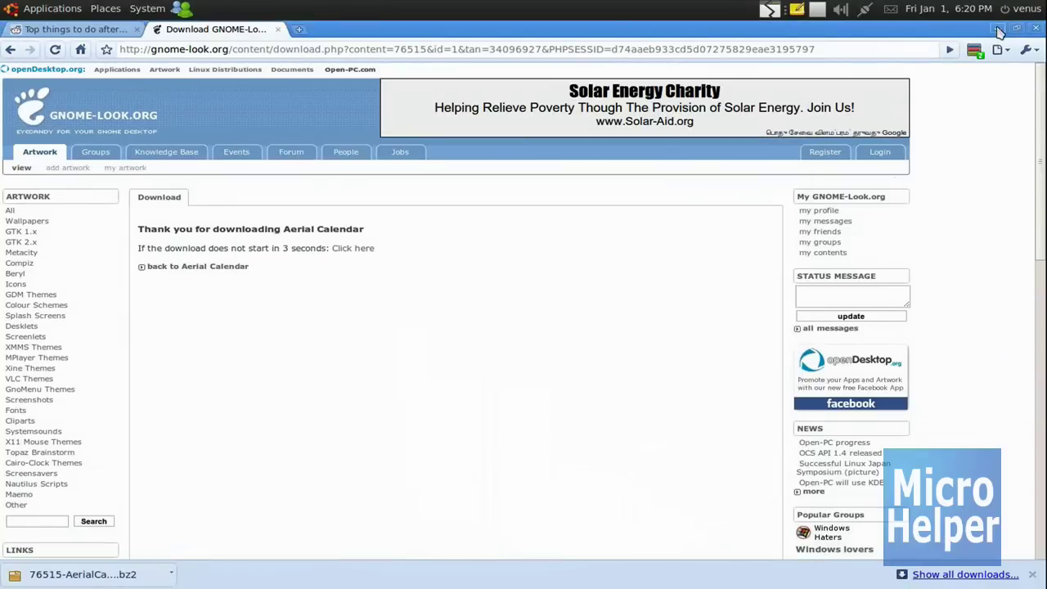
key("ctrl+alt+d")
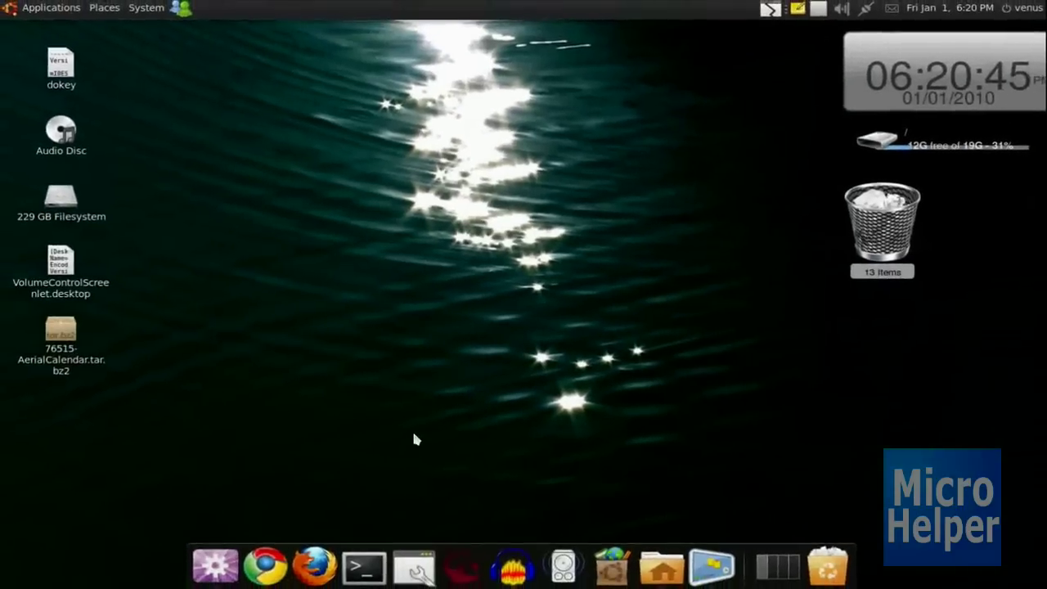
Begin installing a regular screenlet in Screenlets Manager and browse to the Desktop folder
left_click(710, 557)
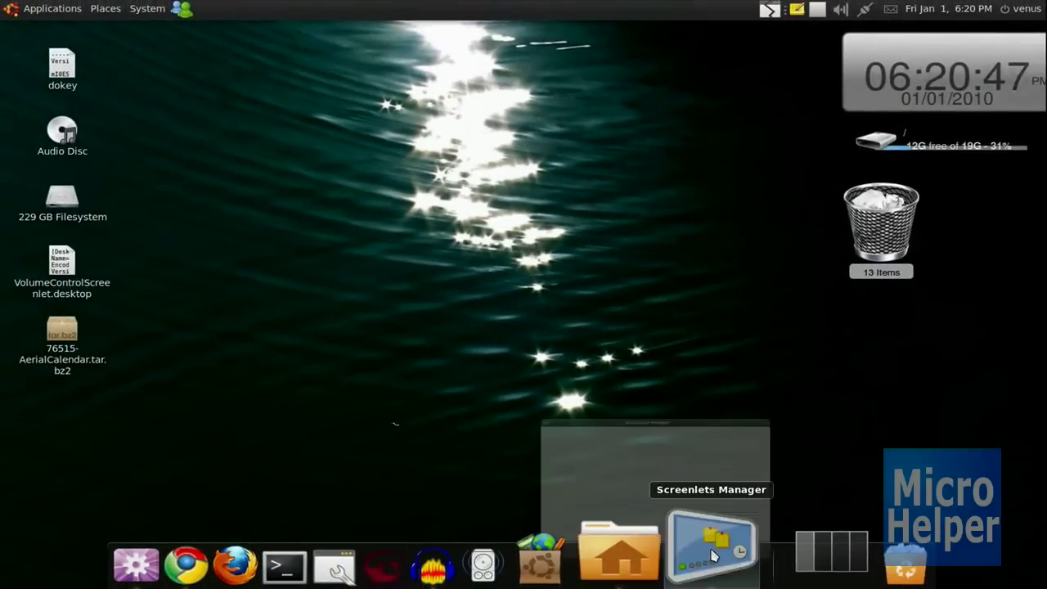
left_click(270, 215)
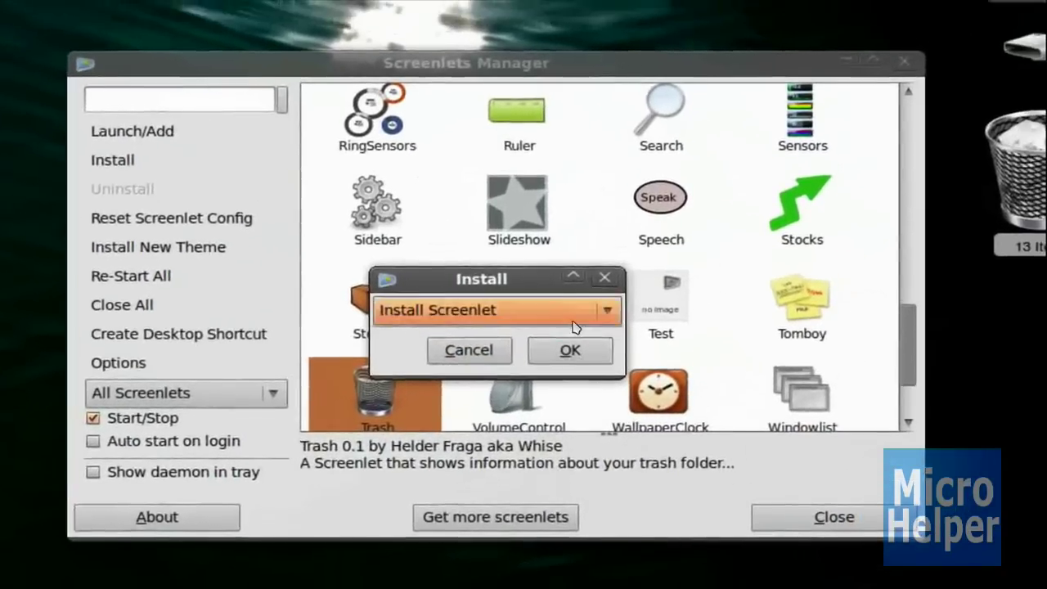
left_click(571, 325)
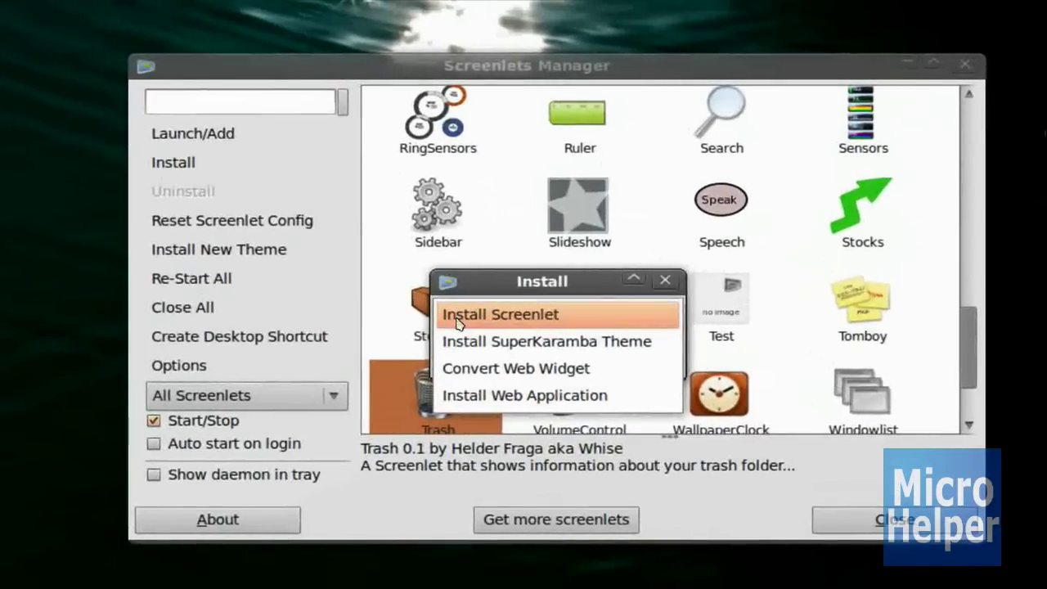
left_click(456, 319)
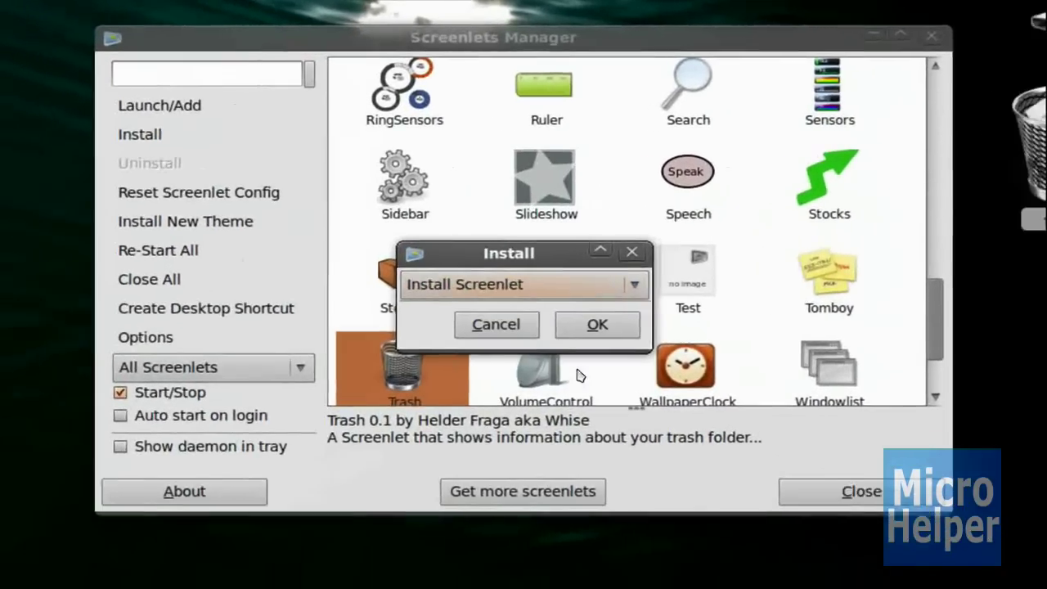
left_click(565, 345)
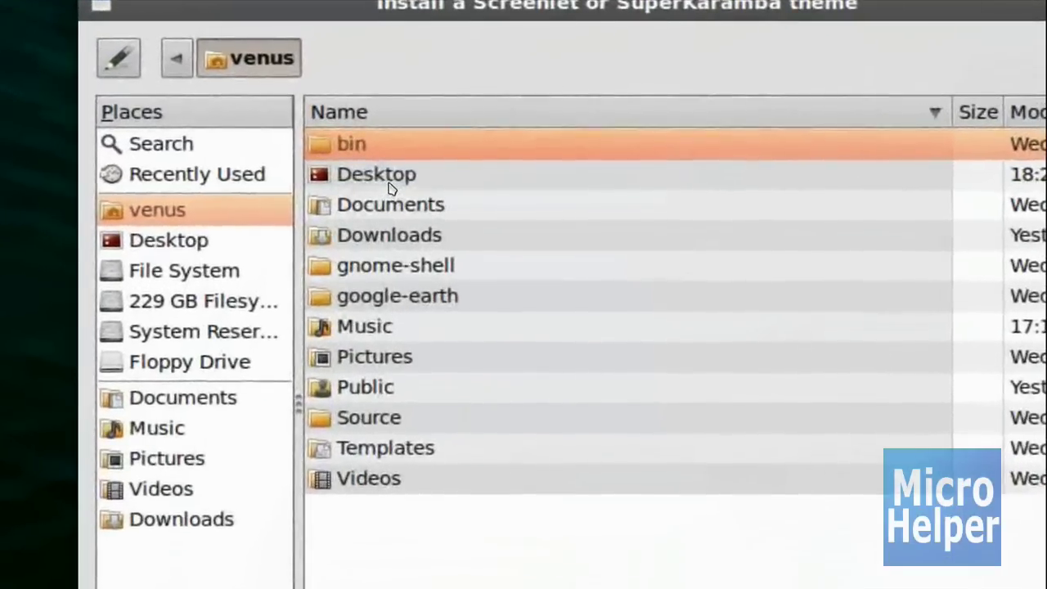
left_click(223, 238)
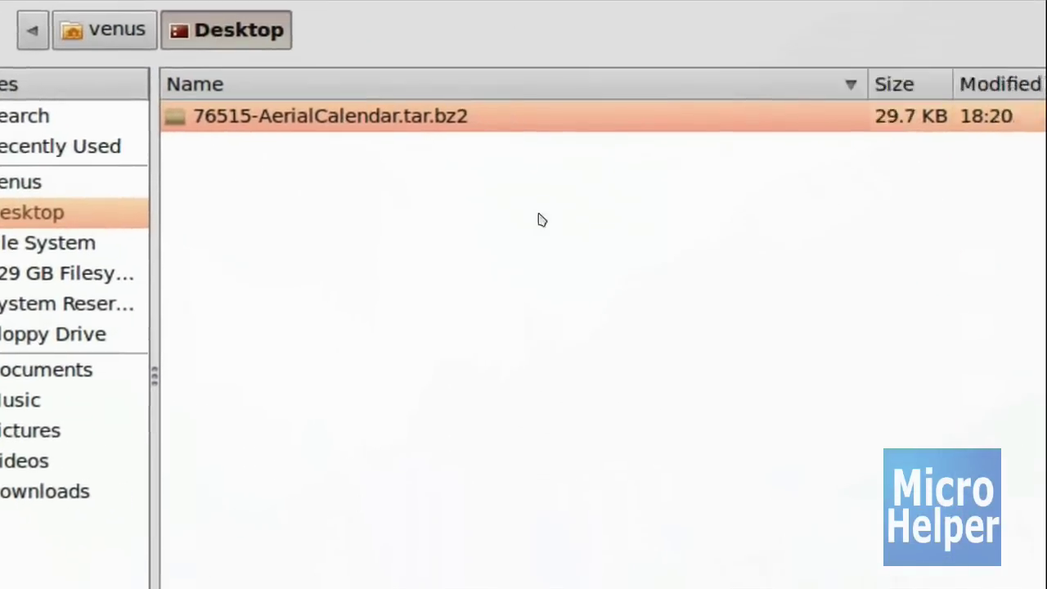
Pick the AerialCalendar archive, confirm installing it unpackaged, and dismiss the success notice
left_click(624, 270)
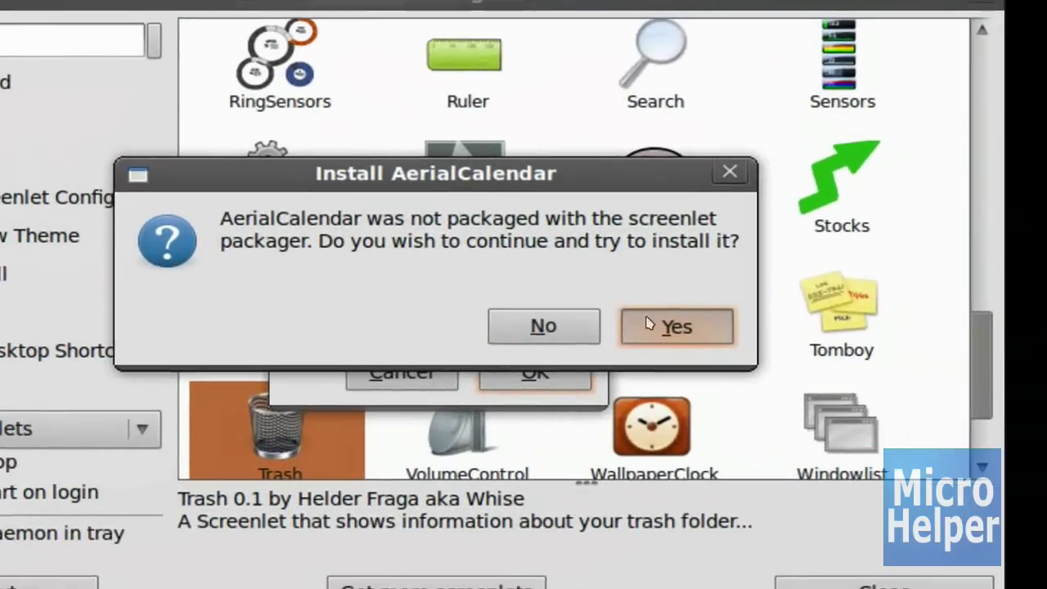
left_click(687, 331)
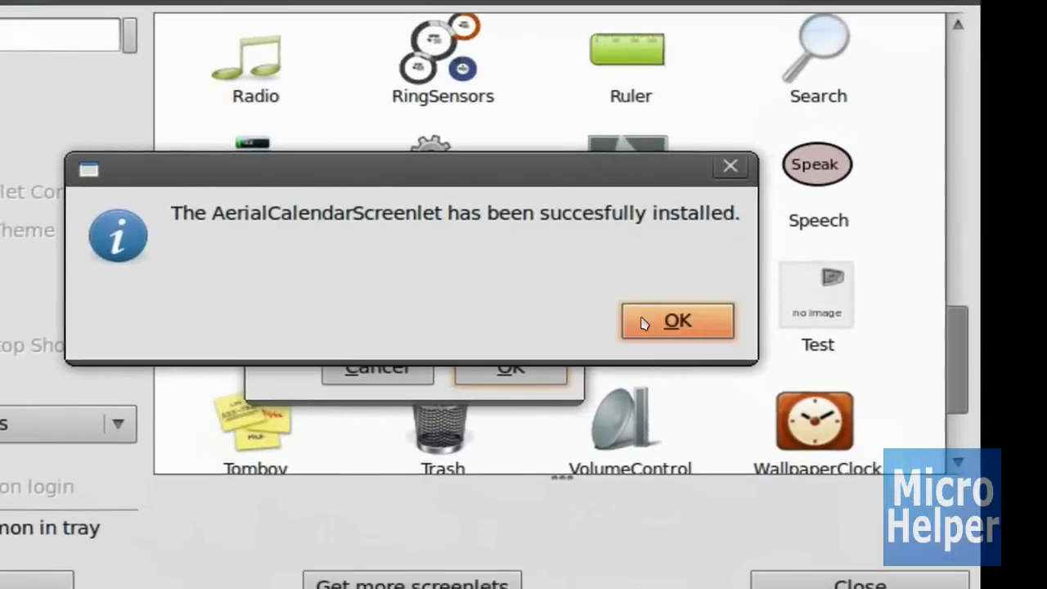
left_click(642, 339)
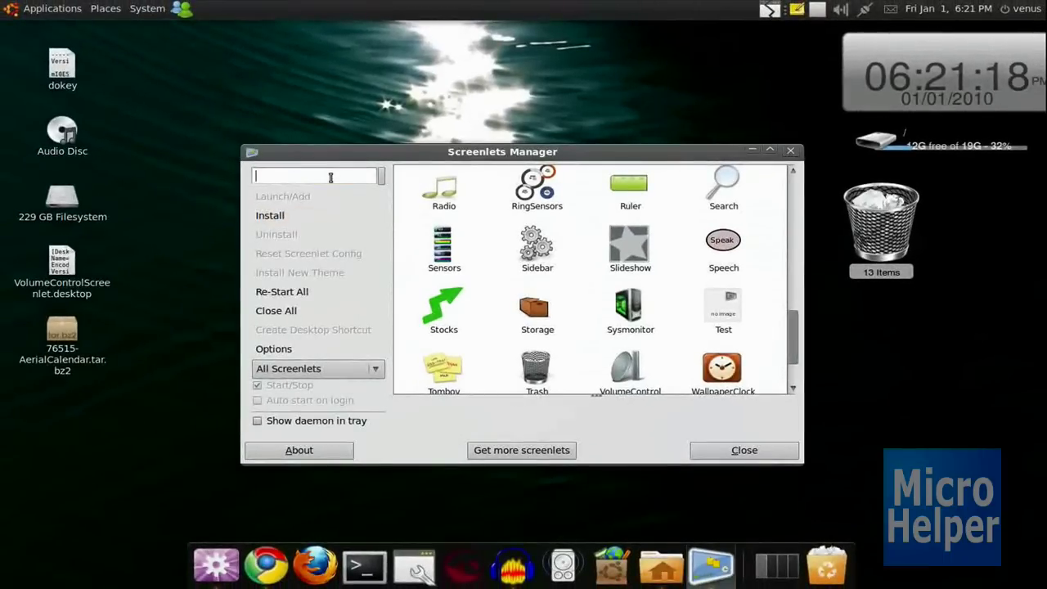
Search the Screenlets Manager for 'Aerial' and select the AerialCalendar screenlet
type("Aerial")
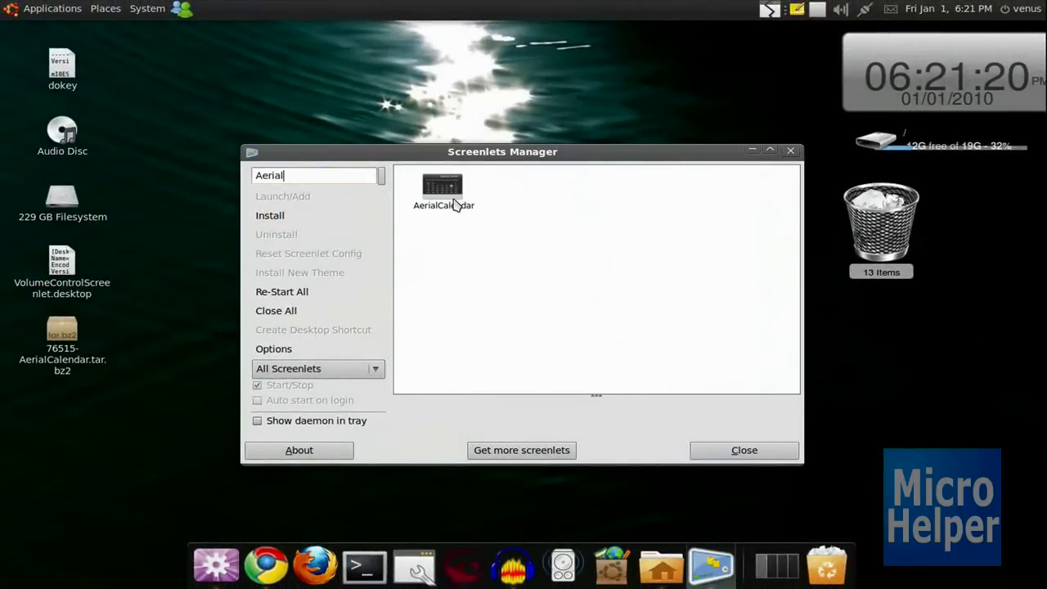
left_click(455, 204)
left_click_drag(470, 162, 311, 190)
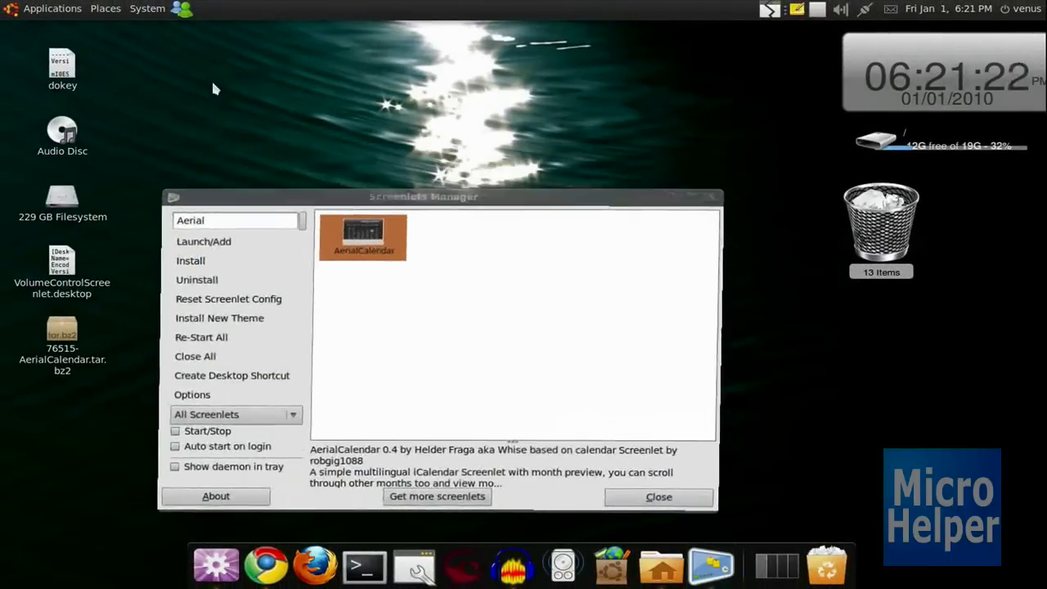
left_click_drag(449, 202, 493, 143)
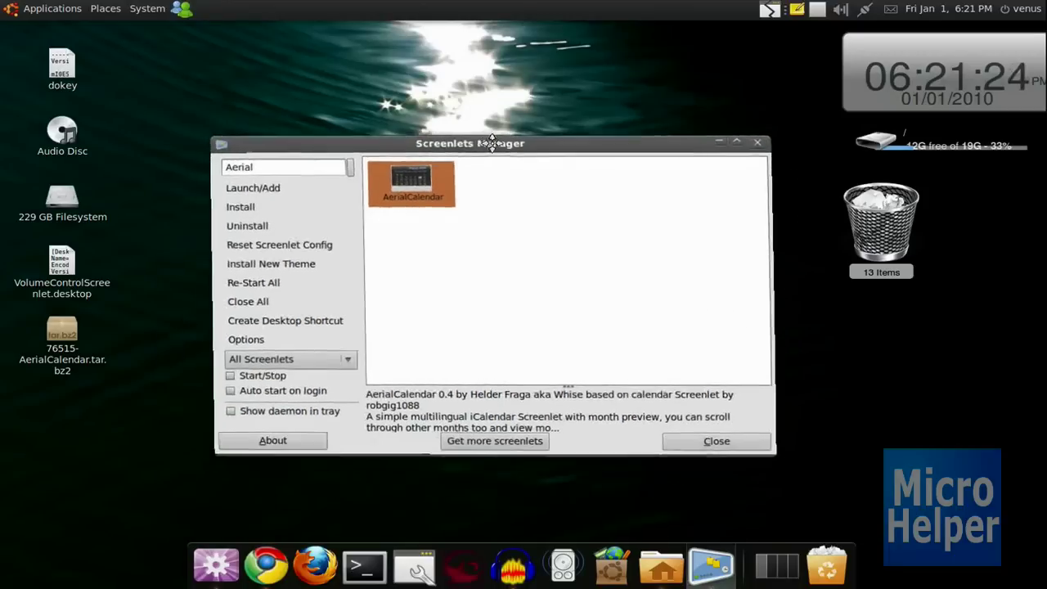
left_click(478, 219)
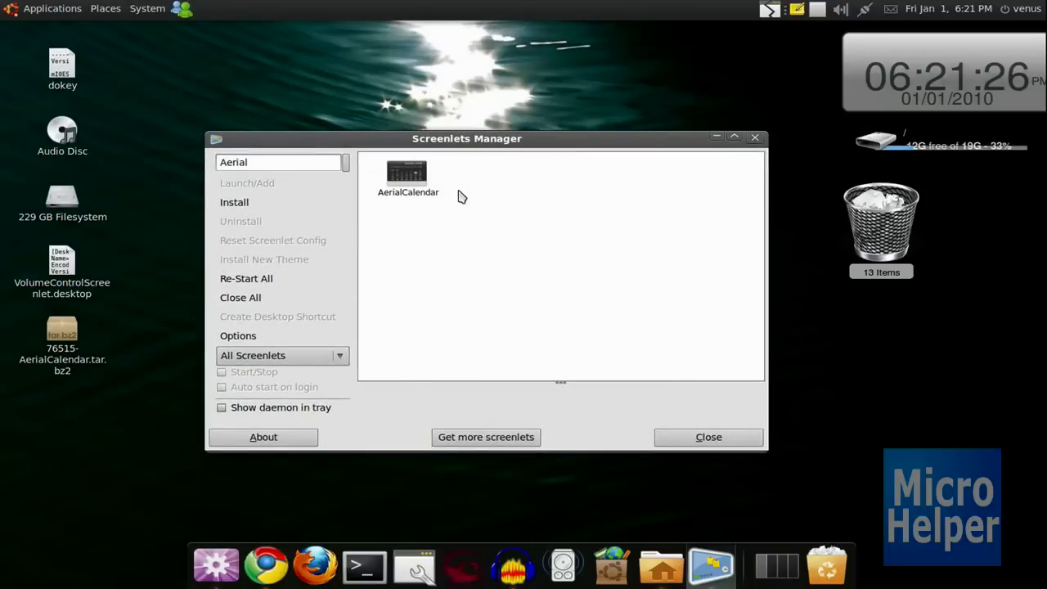
left_click(423, 190)
left_click(434, 166)
mouse_move(463, 139)
left_mouse_down()
mouse_move(362, 381)
mouse_move(424, 101)
left_mouse_up()
Launch AerialCalendar below the trash on the right, then close the manager and restore Audacity
double_click(368, 135)
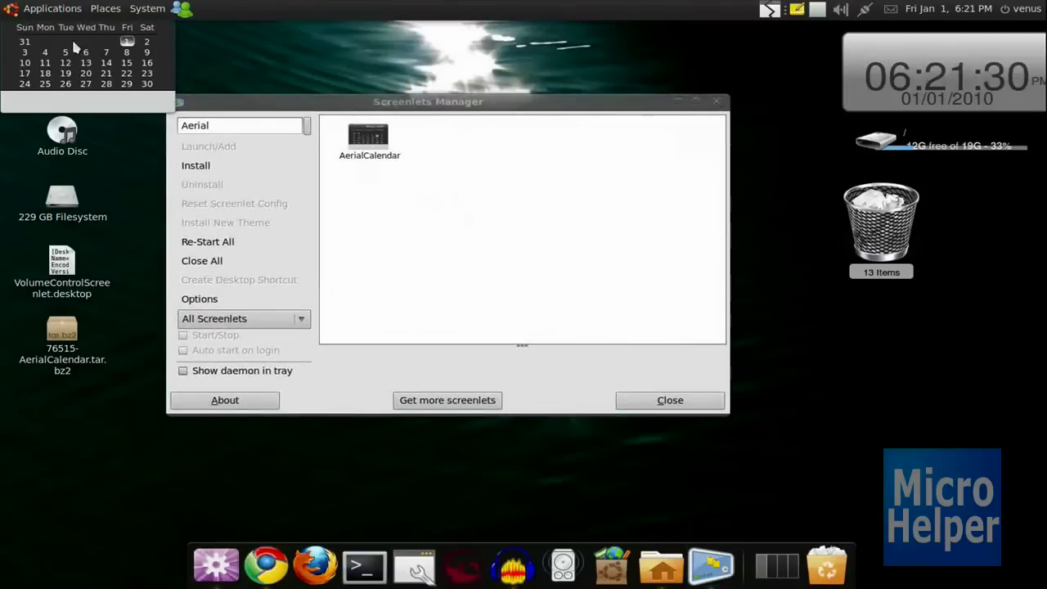
mouse_move(90, 33)
left_mouse_down()
mouse_move(509, 125)
mouse_move(908, 348)
mouse_move(920, 320)
left_mouse_up()
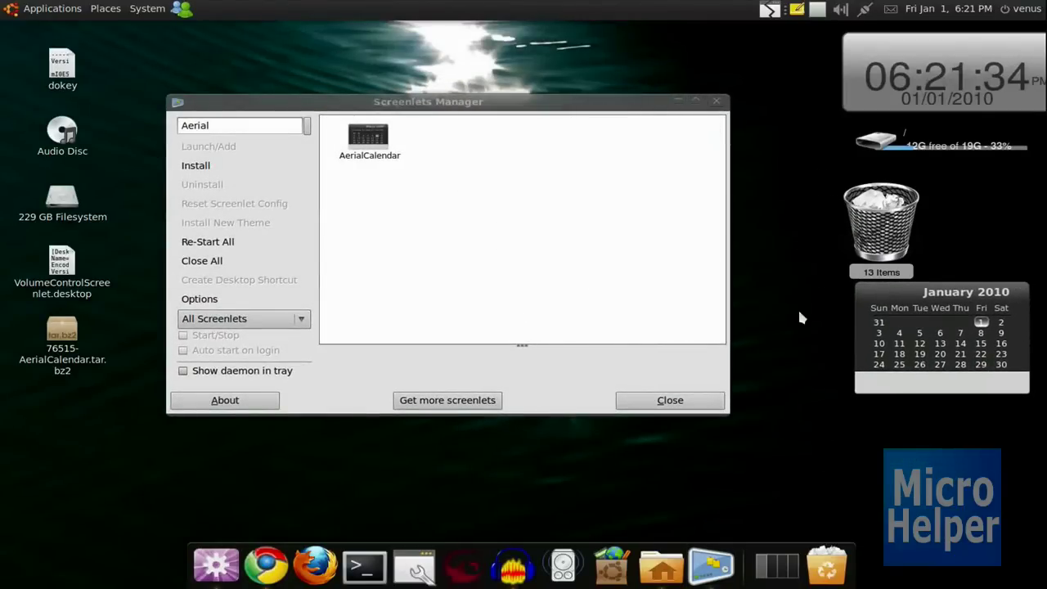
left_click(716, 102)
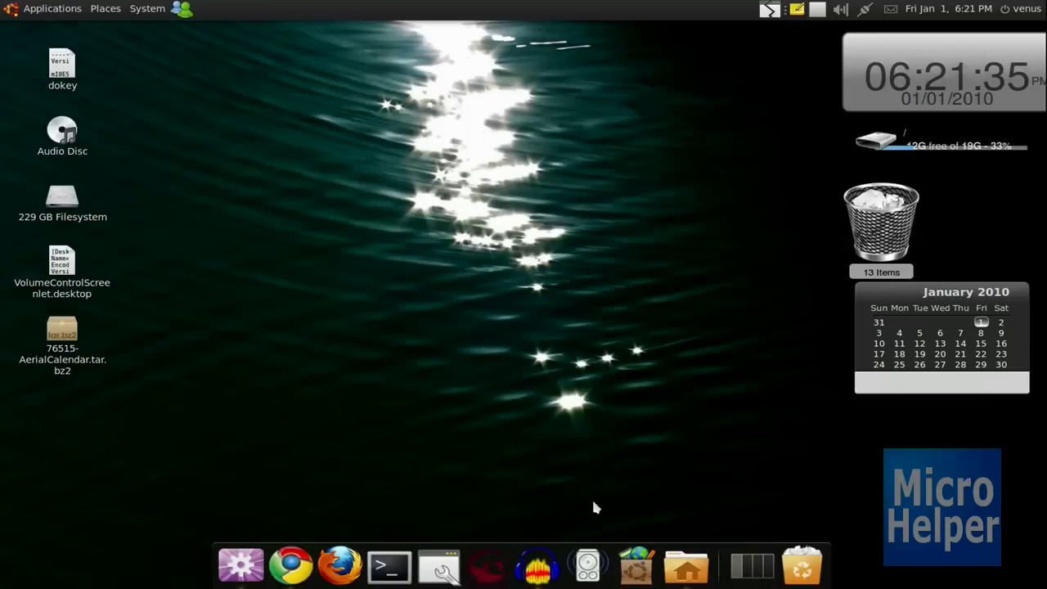
left_click(534, 563)
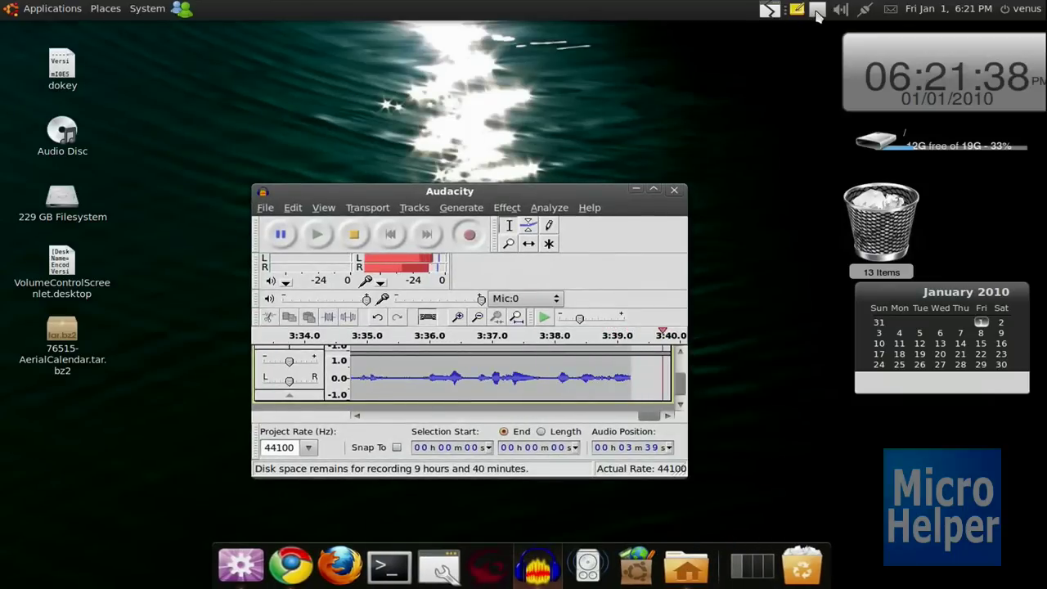